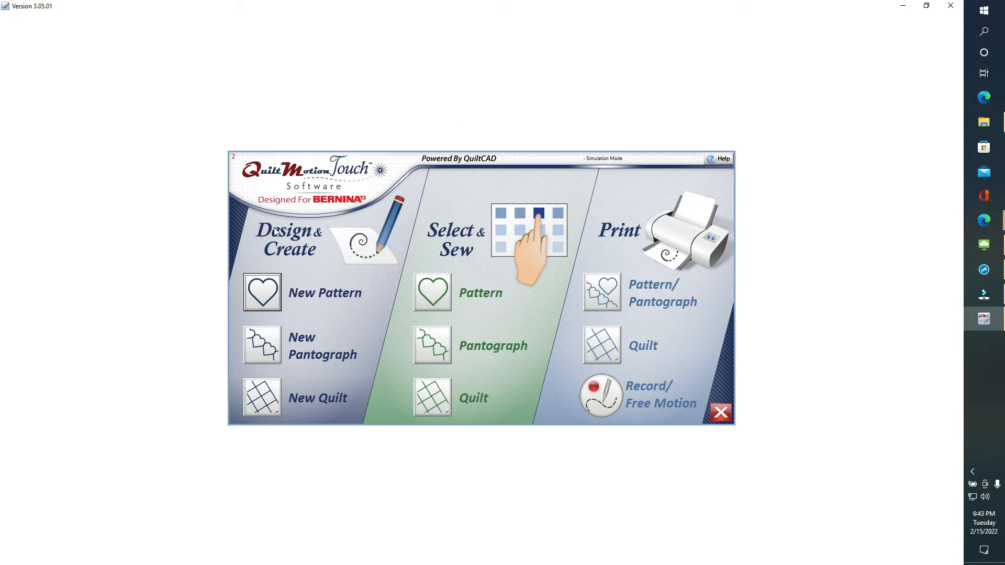
Create a new pattern and load the yellow triforce screenshot from the Zelda quilter_files folder as its background image
left_click(275, 294)
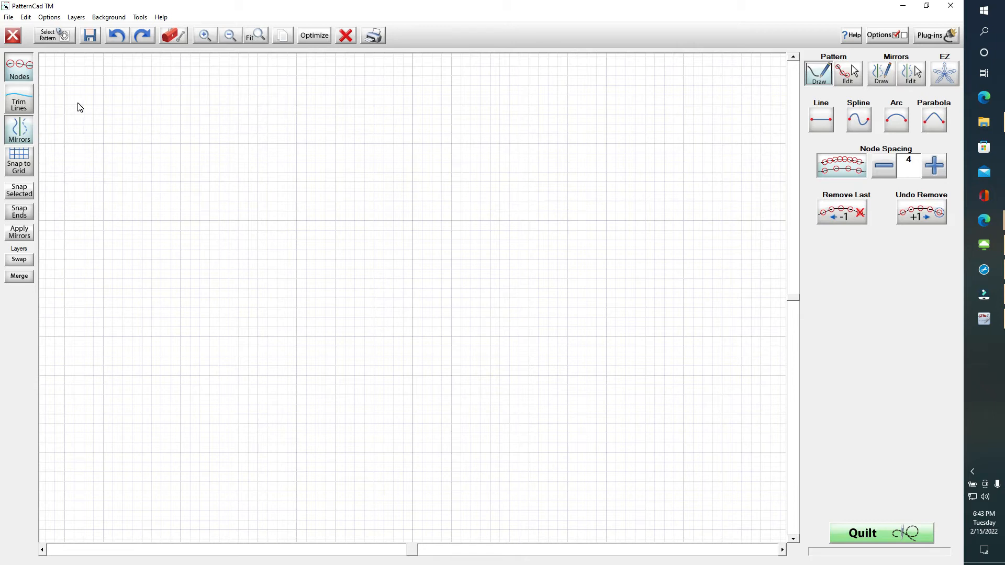
left_click(109, 17)
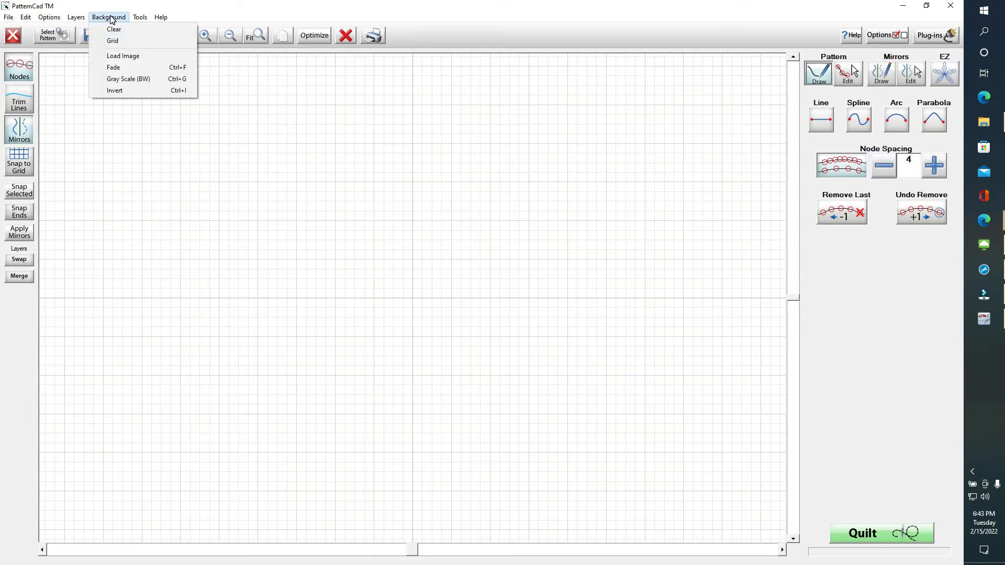
left_click(119, 57)
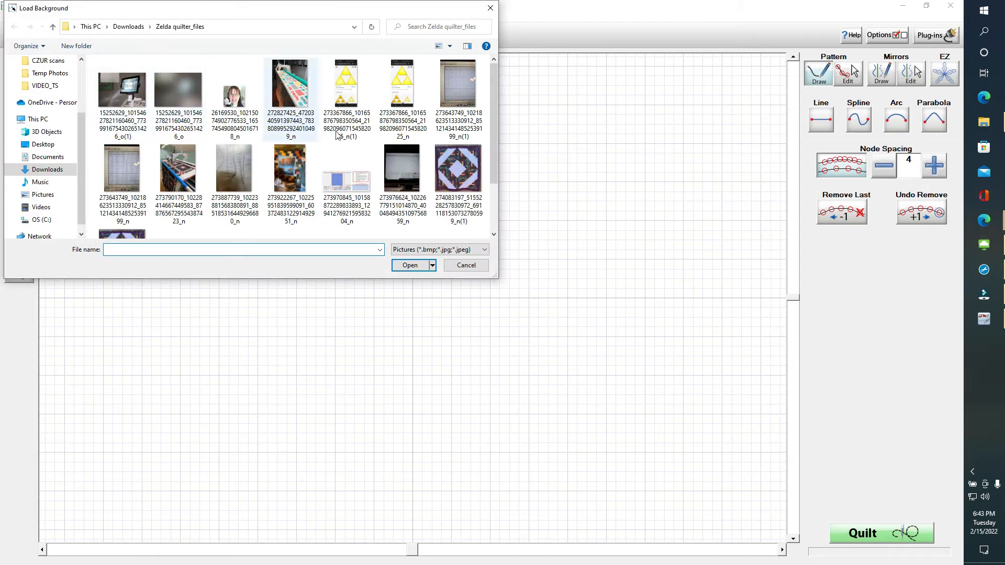
left_click_drag(494, 164, 491, 130)
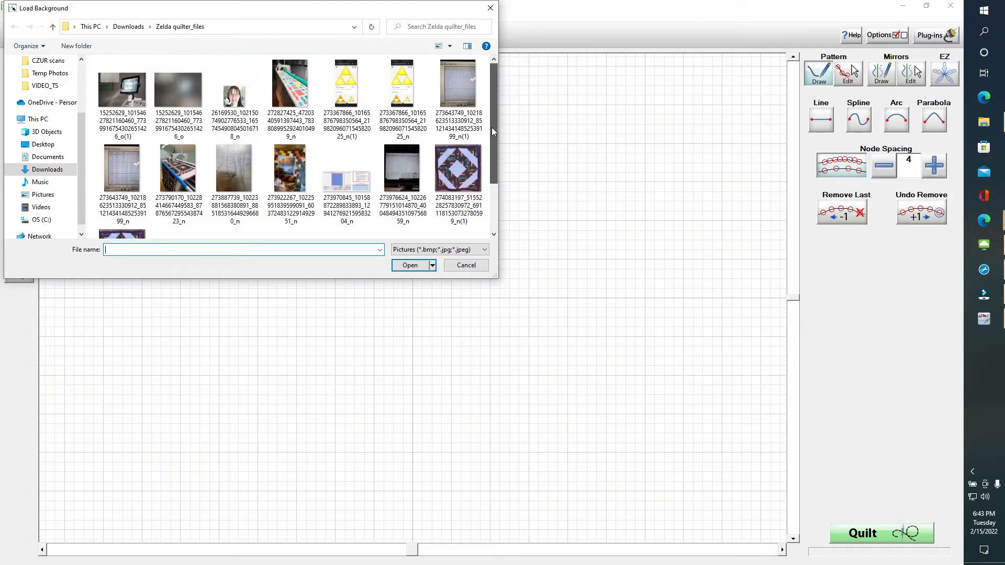
double_click(407, 95)
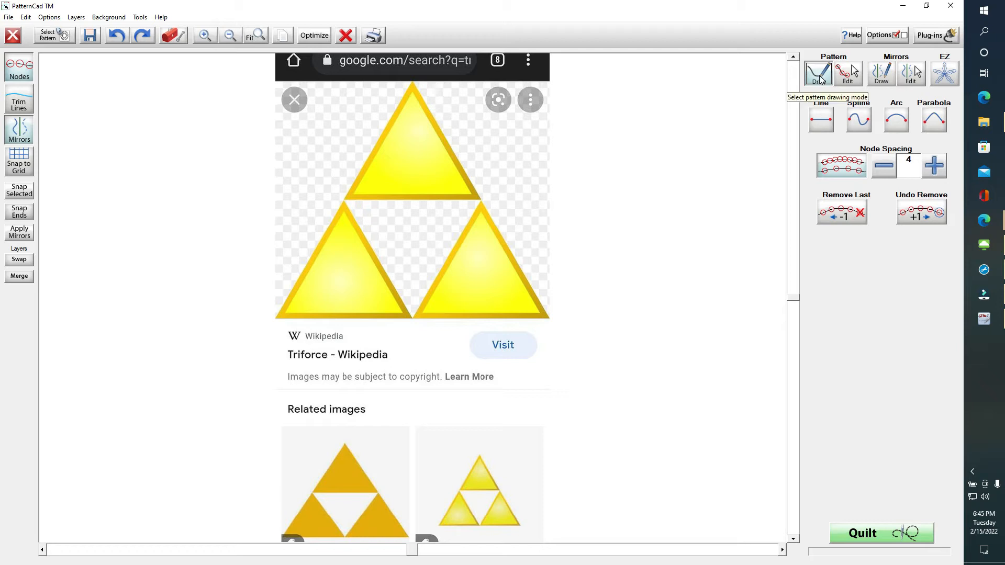
Set up Line drawing with node spacing turned off and the Continuous Lines preference enabled
left_click(821, 125)
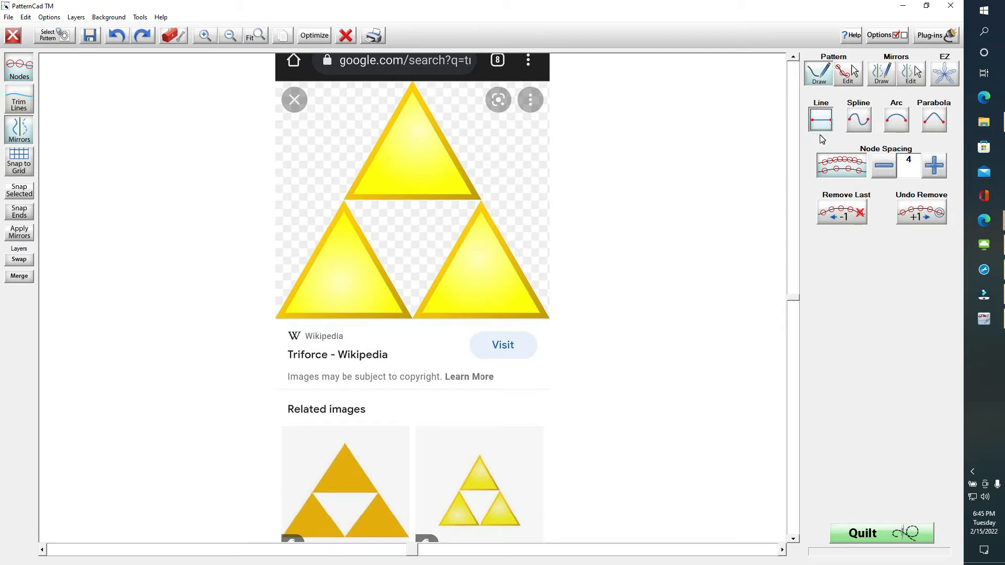
left_click(848, 169)
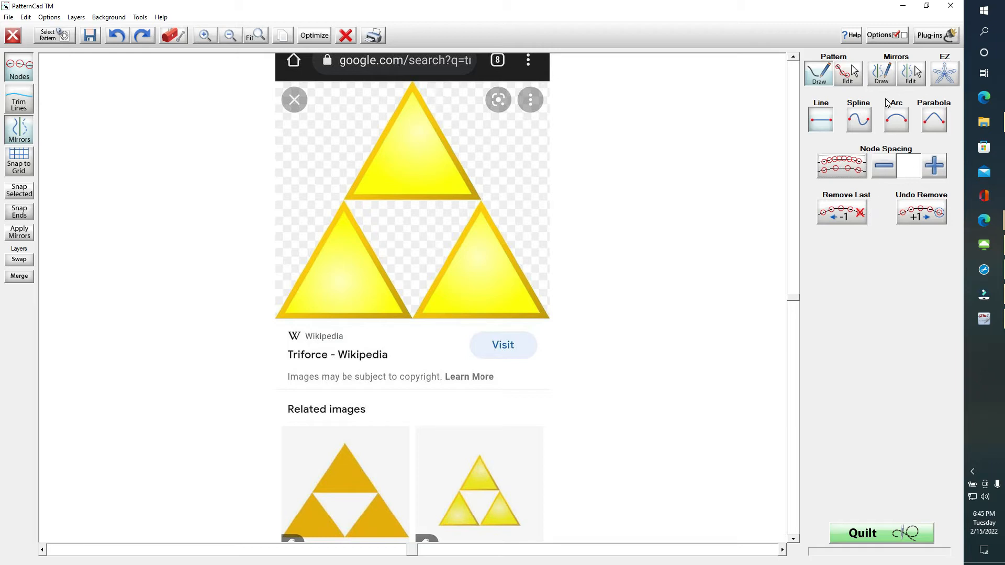
left_click(894, 35)
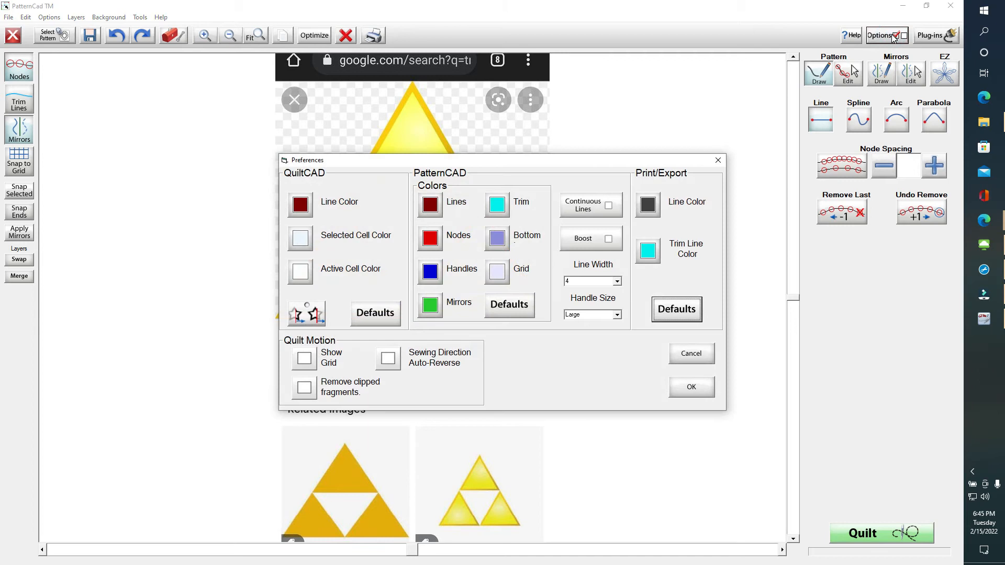
left_click(610, 207)
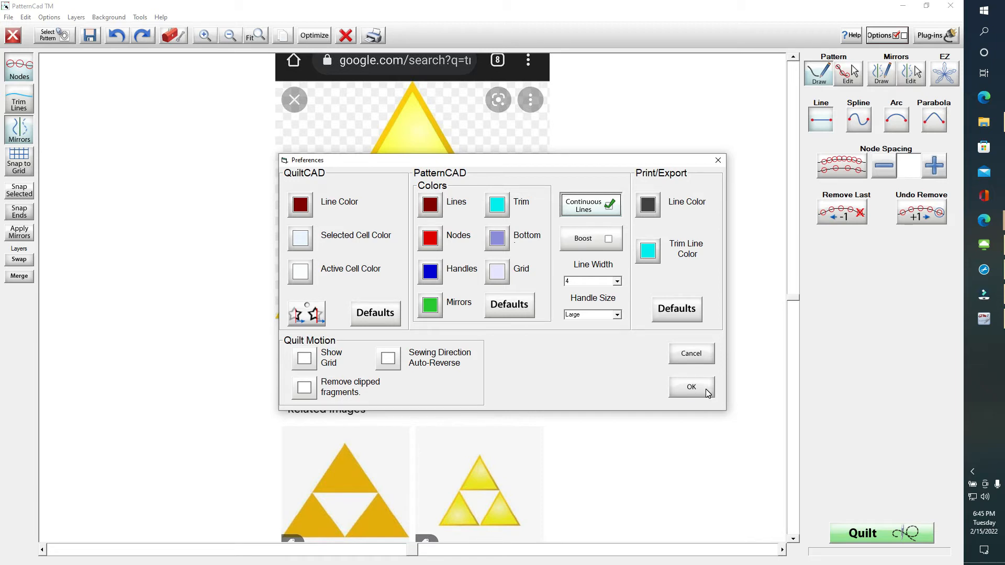
left_click(691, 387)
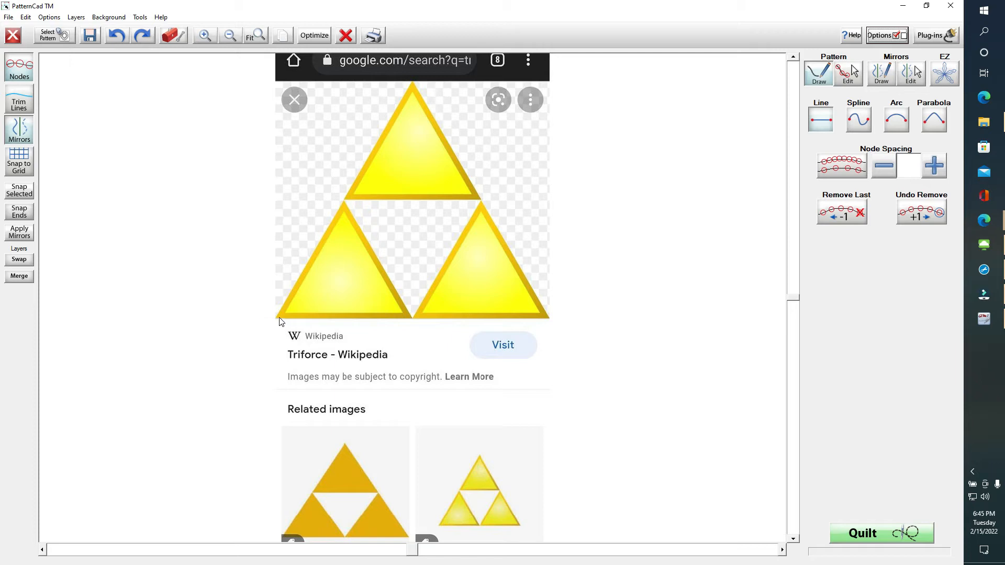
Draw a short horizontal lead-in to the triforce's lower-left corner, continuing along its outer edges over the apex to the lower-right corner
left_click(242, 317)
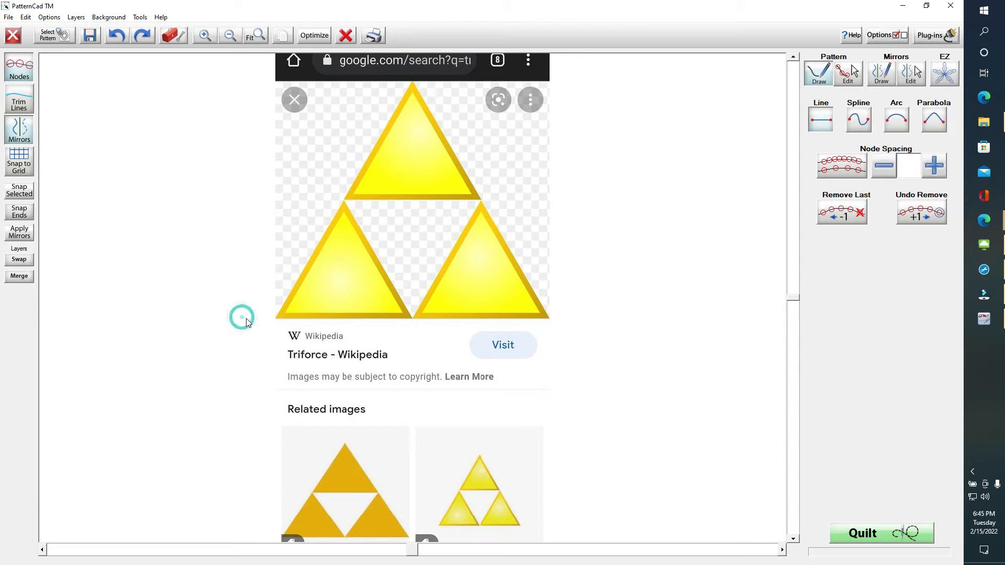
left_click(277, 318)
left_click(344, 200)
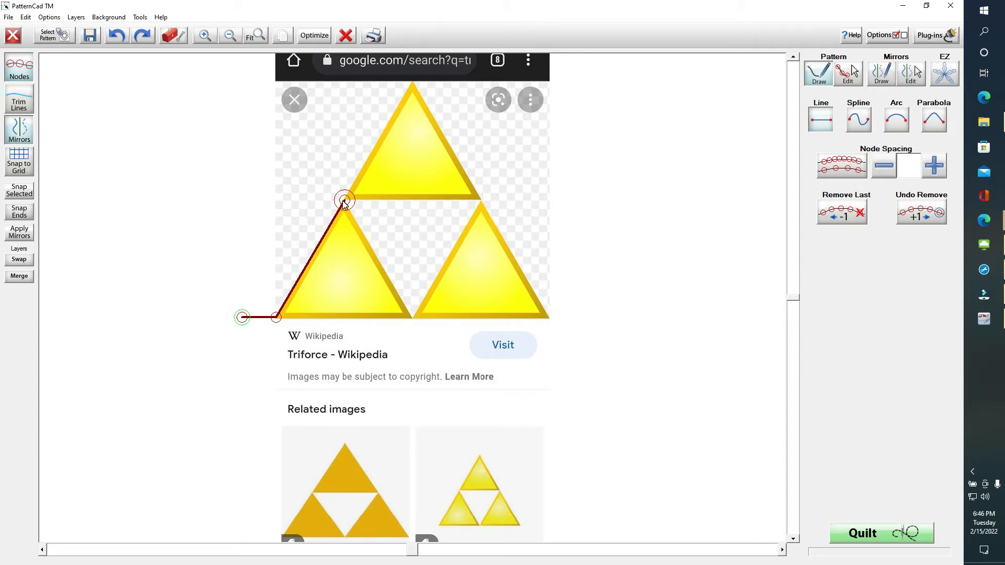
left_click(413, 82)
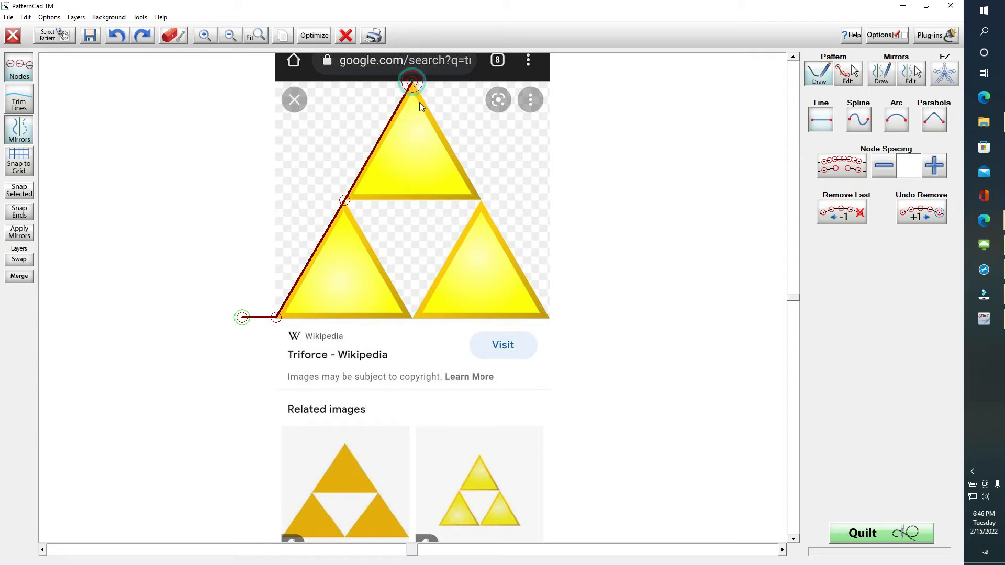
left_click(479, 200)
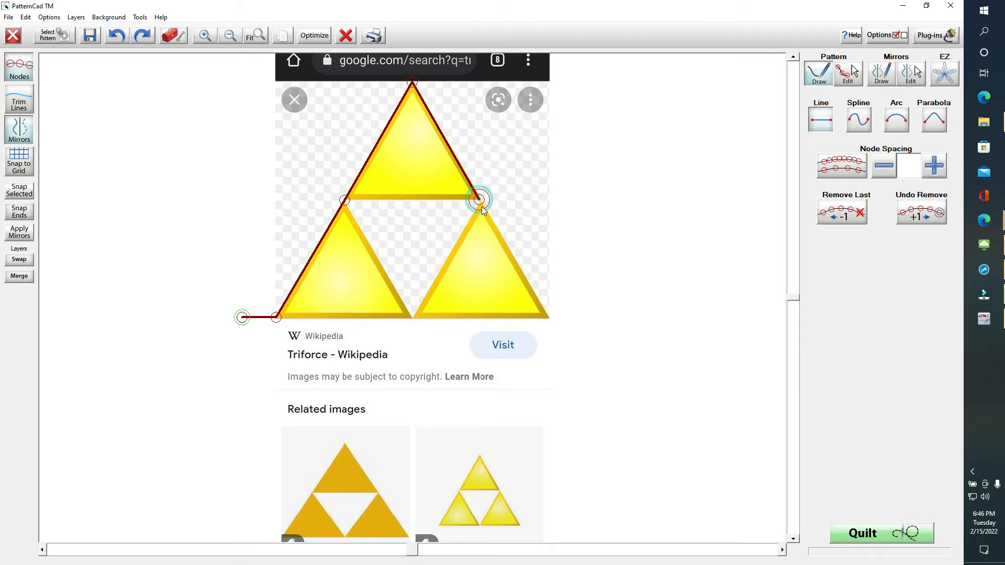
left_click(548, 319)
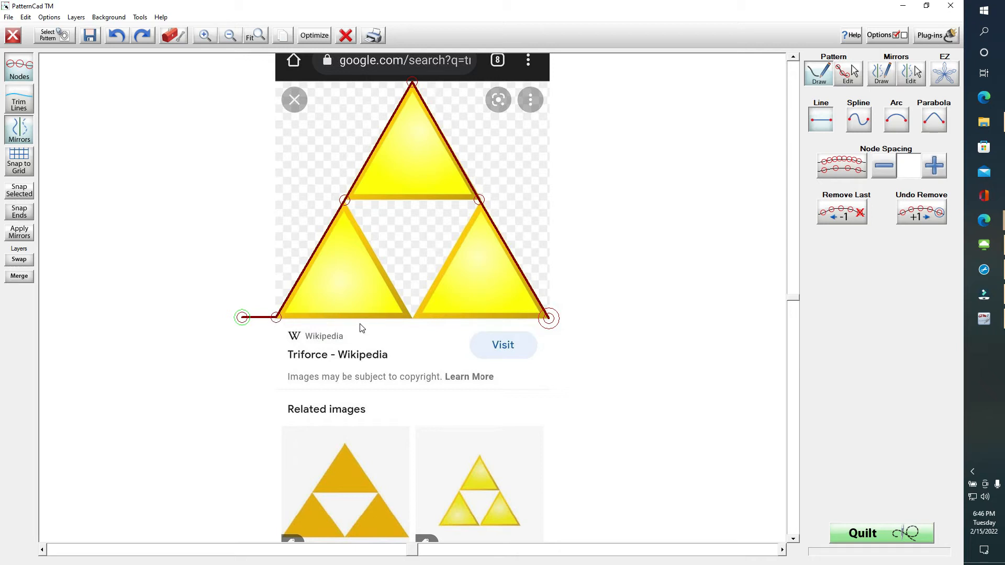
Close the triforce's base back to the lower-left corner in two line segments, with a node at the base's midpoint
left_click(276, 318)
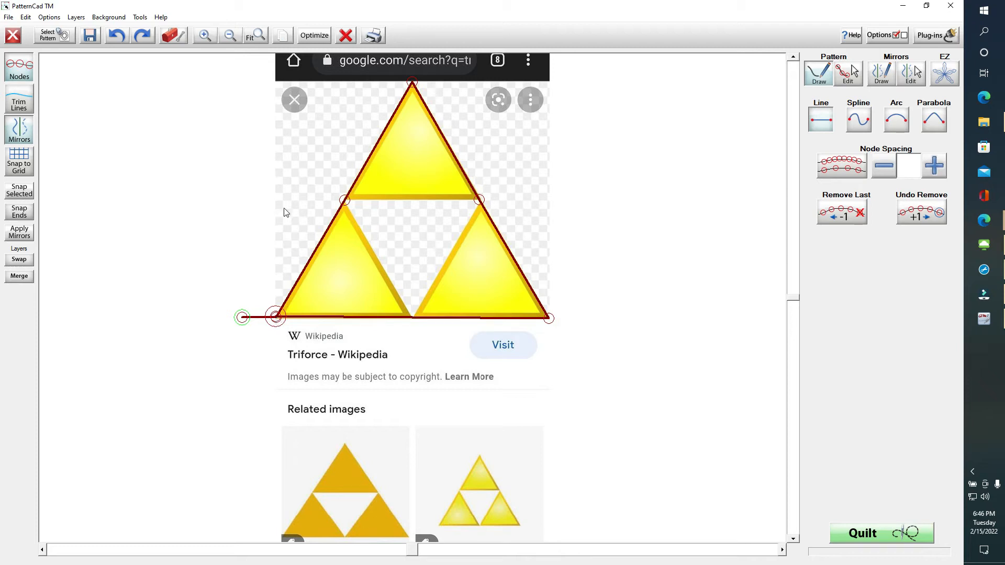
left_click(117, 40)
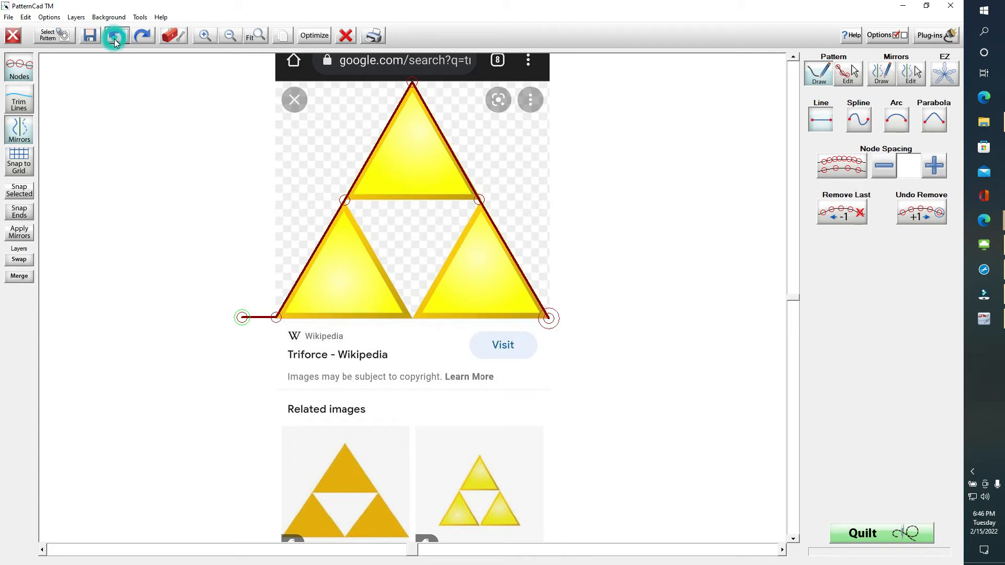
left_click(412, 318)
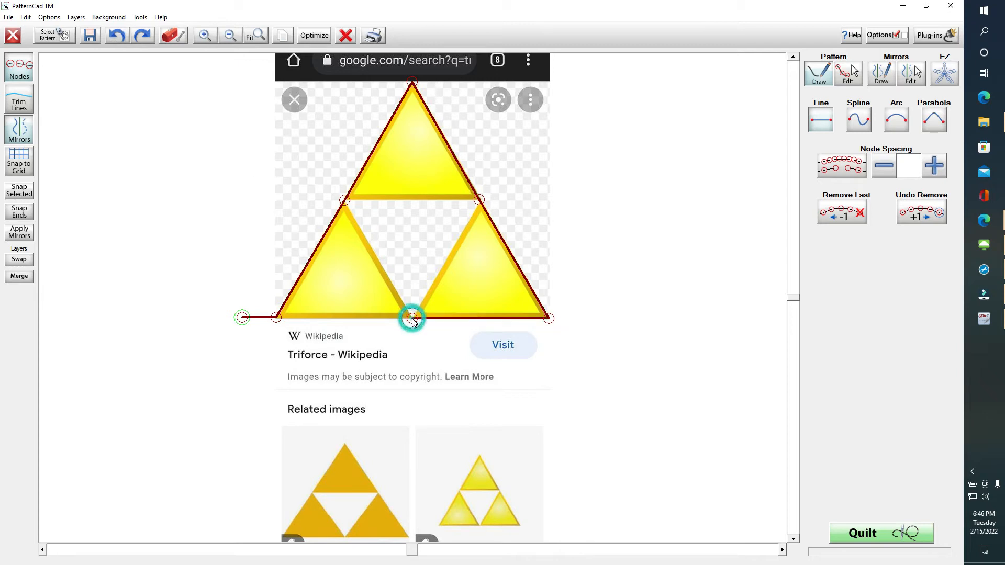
left_click(276, 318)
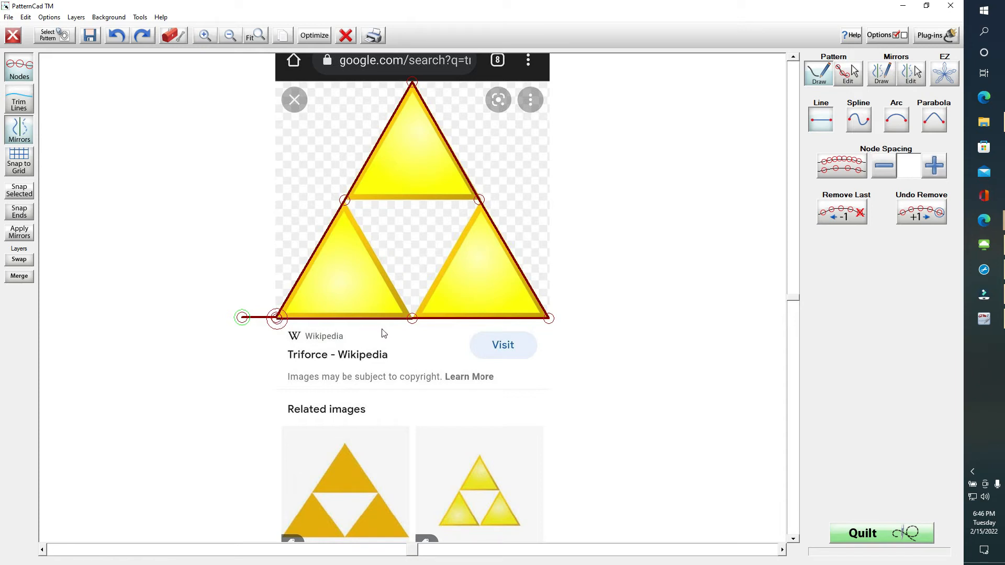
Retrace the base to its midpoint, outline the inner triangle, and continue through the lower-right corner into a short horizontal lead-out
left_click(413, 318)
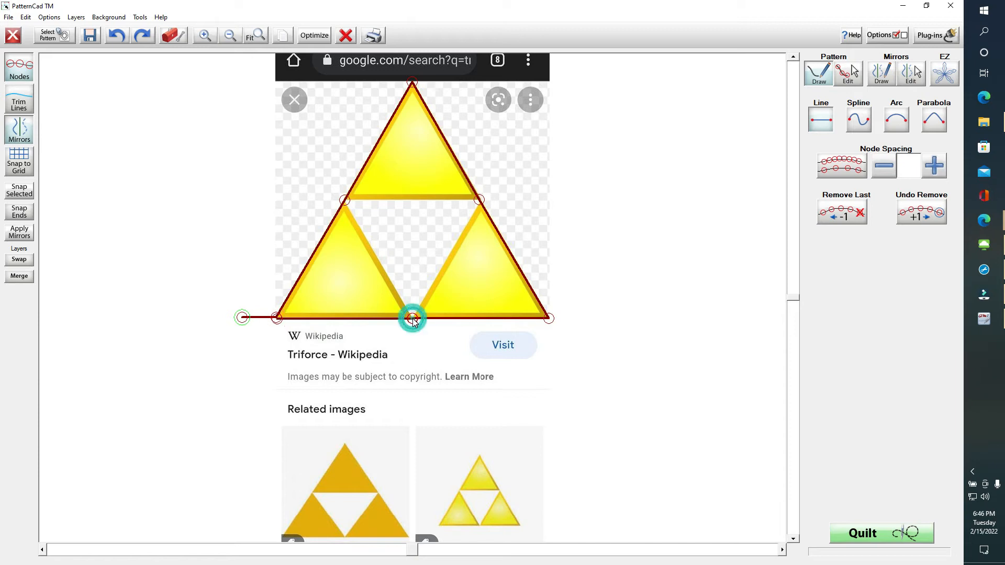
left_click(344, 200)
left_click(480, 199)
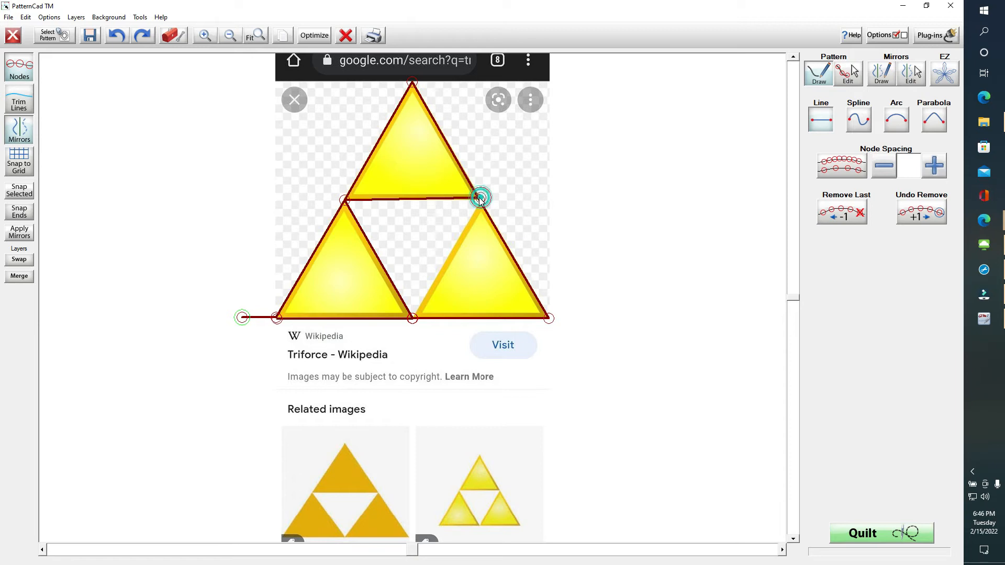
left_click(412, 318)
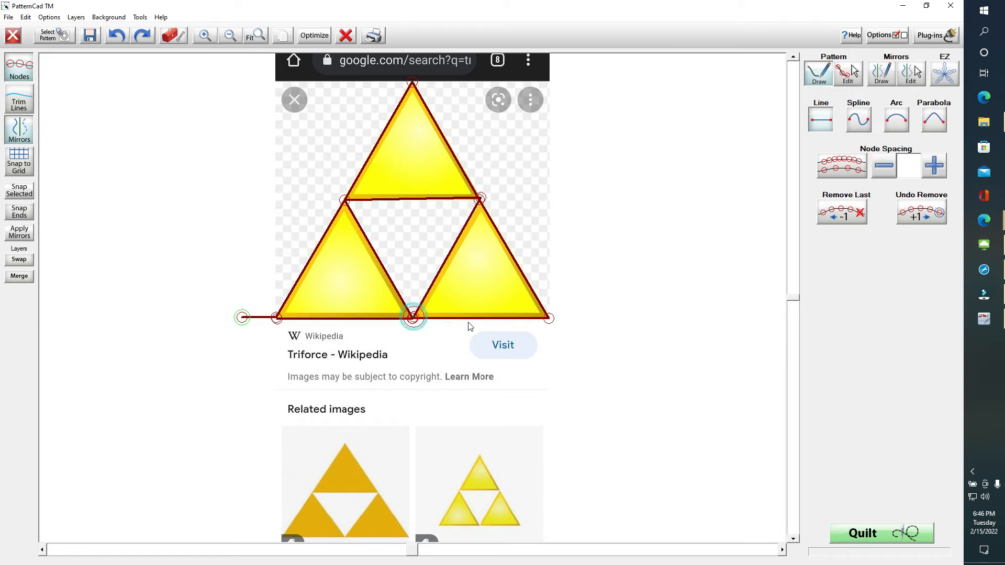
left_click(549, 318)
left_click(606, 317)
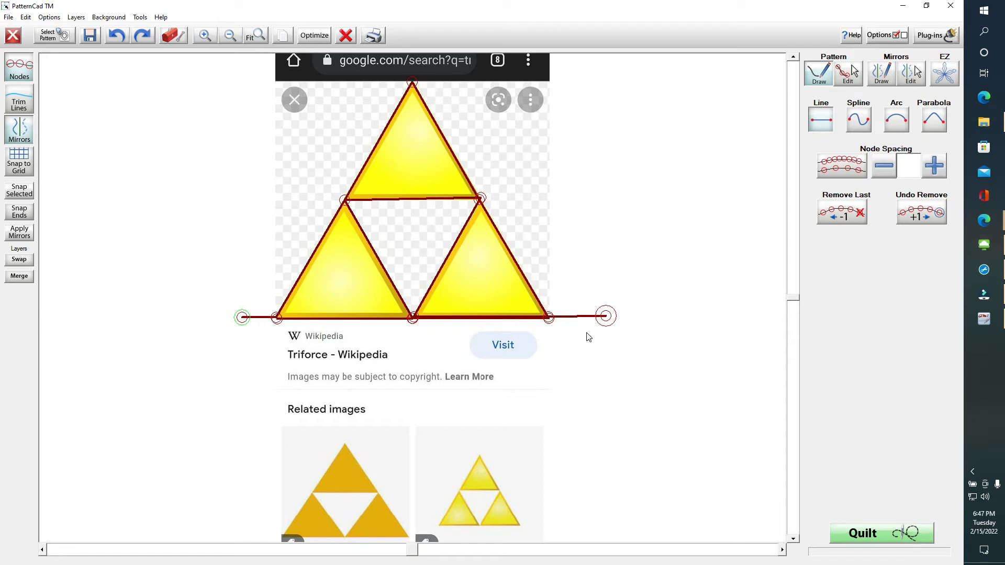
Preview the pattern's stitching path in Optimize with the stitching animation at speed 1
left_click(314, 35)
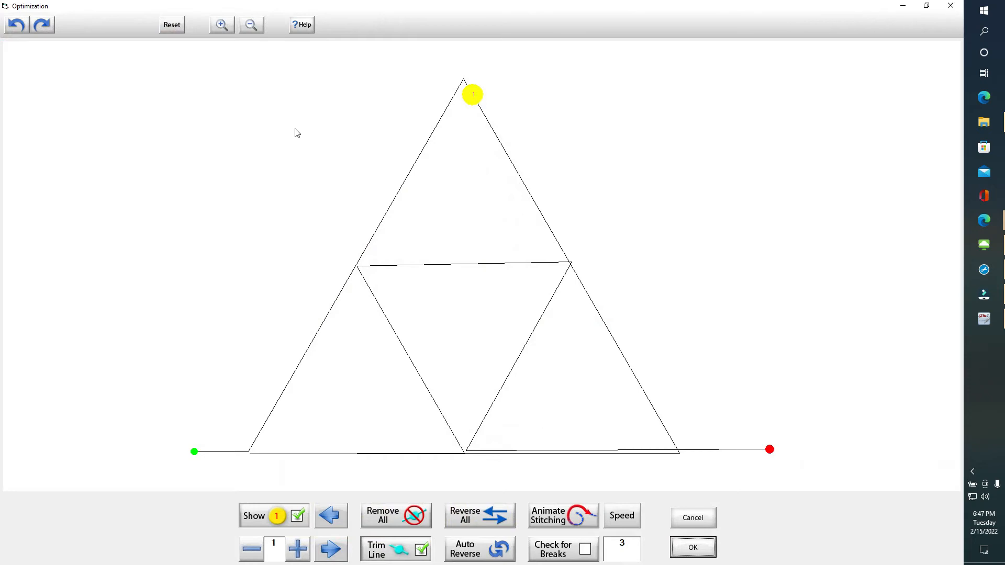
left_click(621, 523)
left_click(621, 522)
left_click(622, 522)
left_click(622, 522)
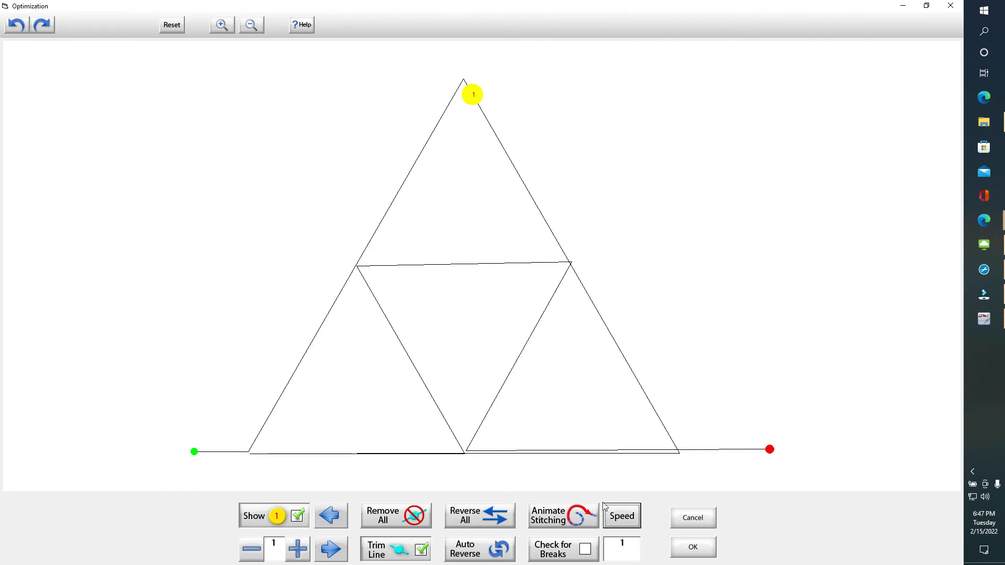
left_click(575, 522)
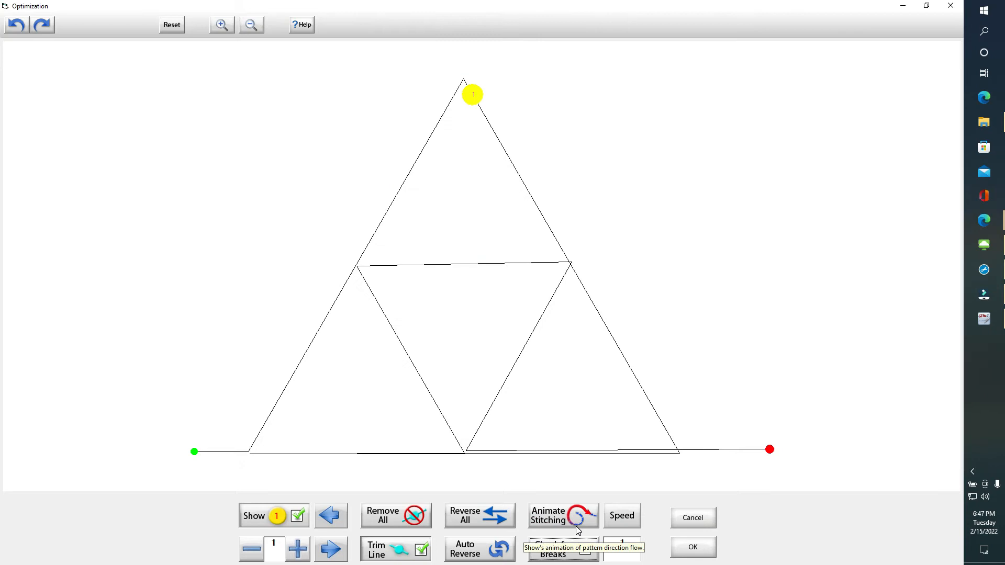
left_click(703, 547)
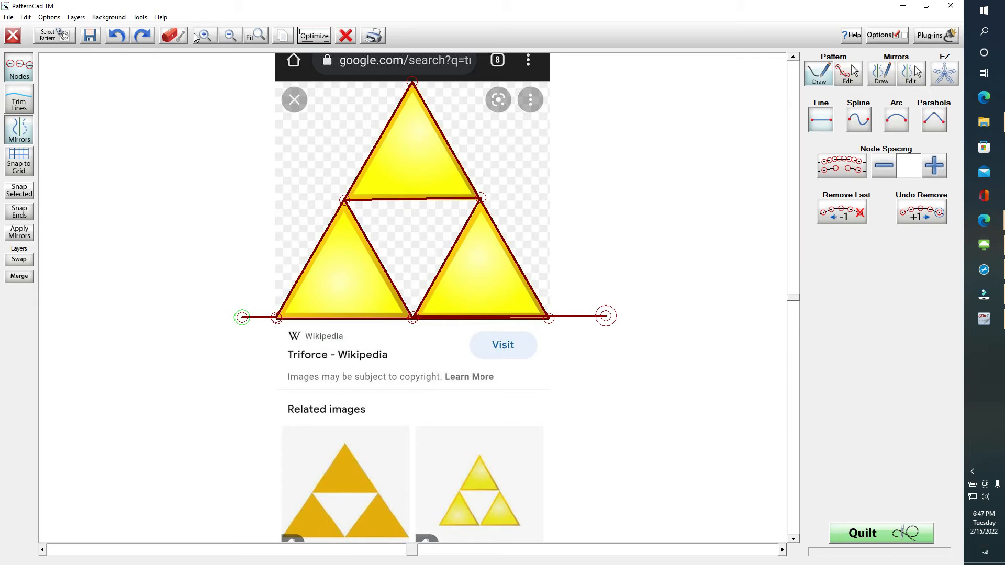
Undo the stray line to the pattern's left side and snap the doubled nodes at the triforce's lower-left corner together
left_click(269, 283)
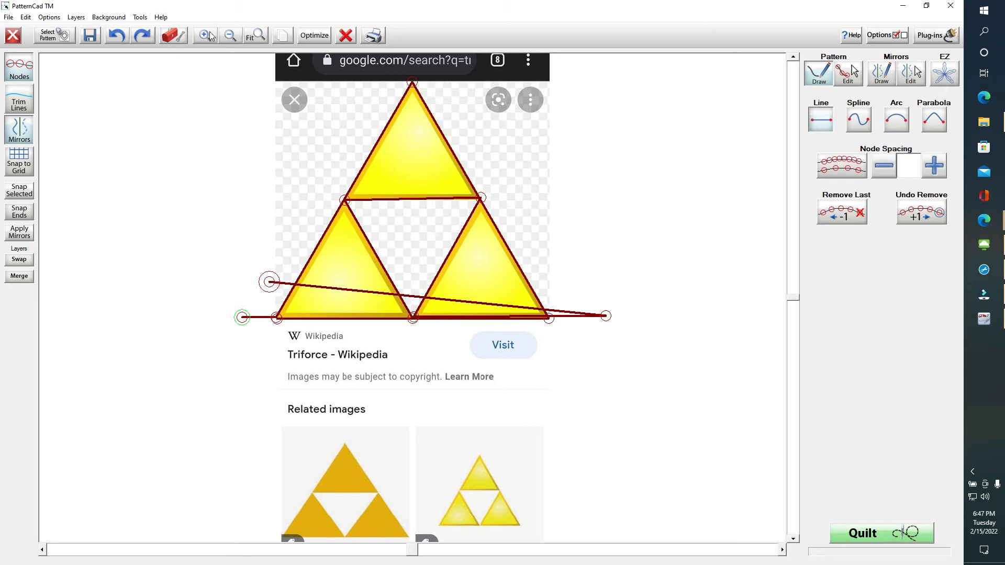
left_click(115, 37)
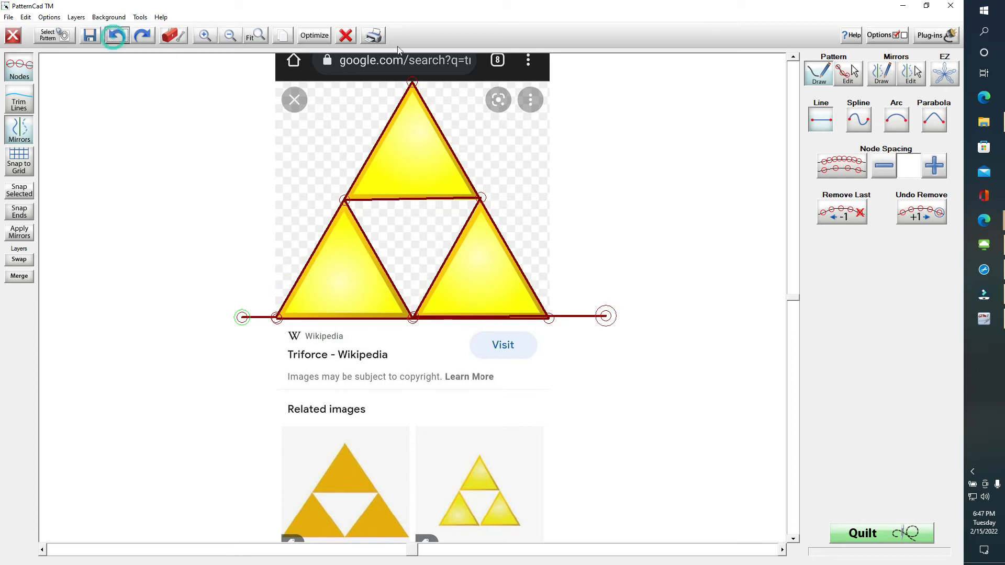
left_click(852, 73)
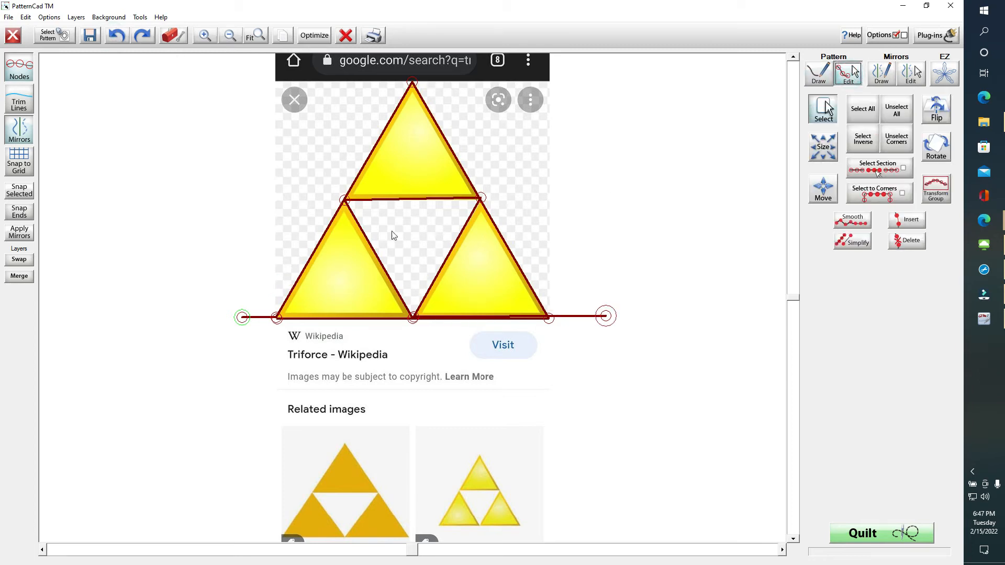
left_click_drag(265, 291, 296, 347)
left_click(206, 36)
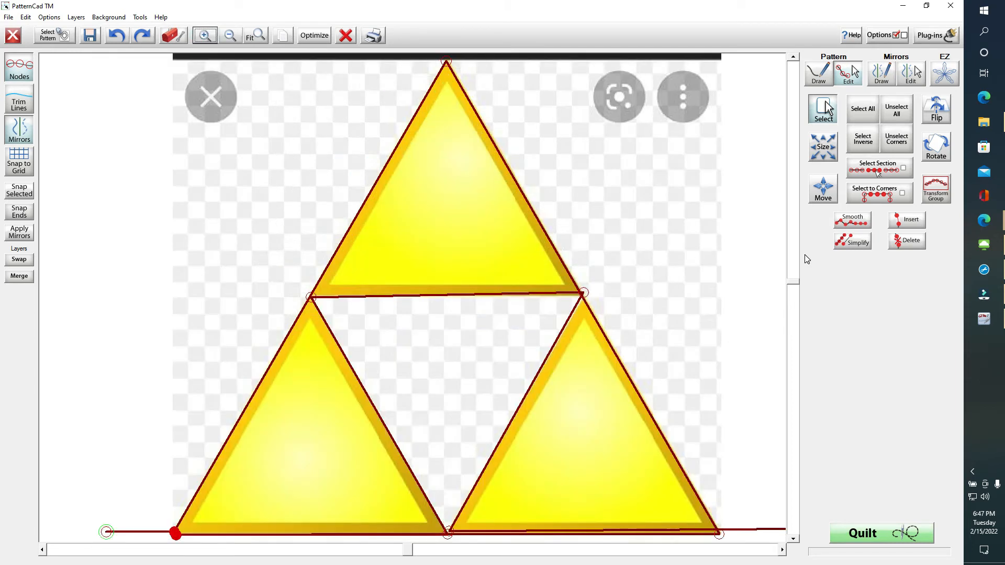
mouse_move(796, 285)
left_mouse_down()
mouse_move(792, 339)
mouse_move(793, 309)
left_mouse_up()
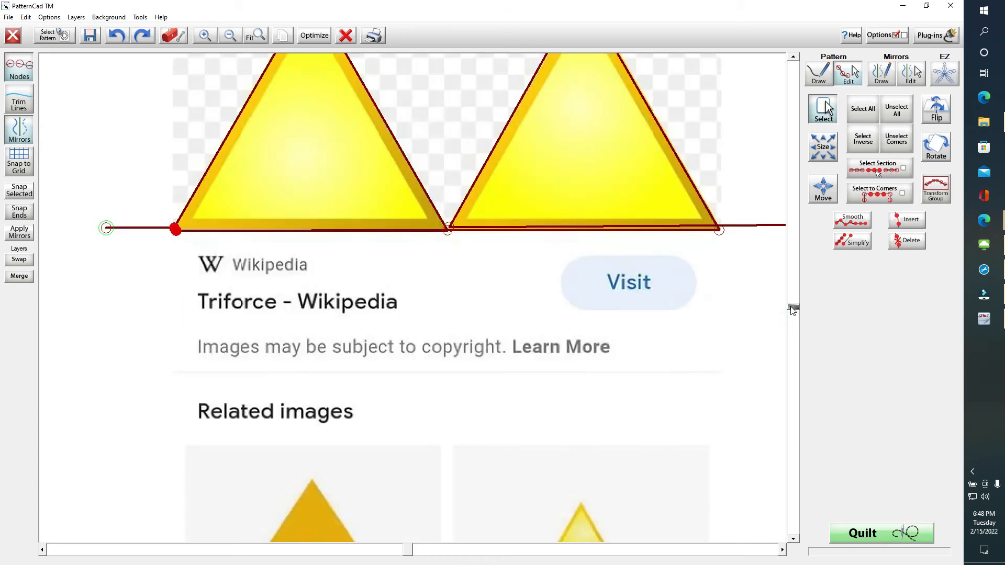
left_click_drag(134, 175, 241, 292)
left_click(204, 35)
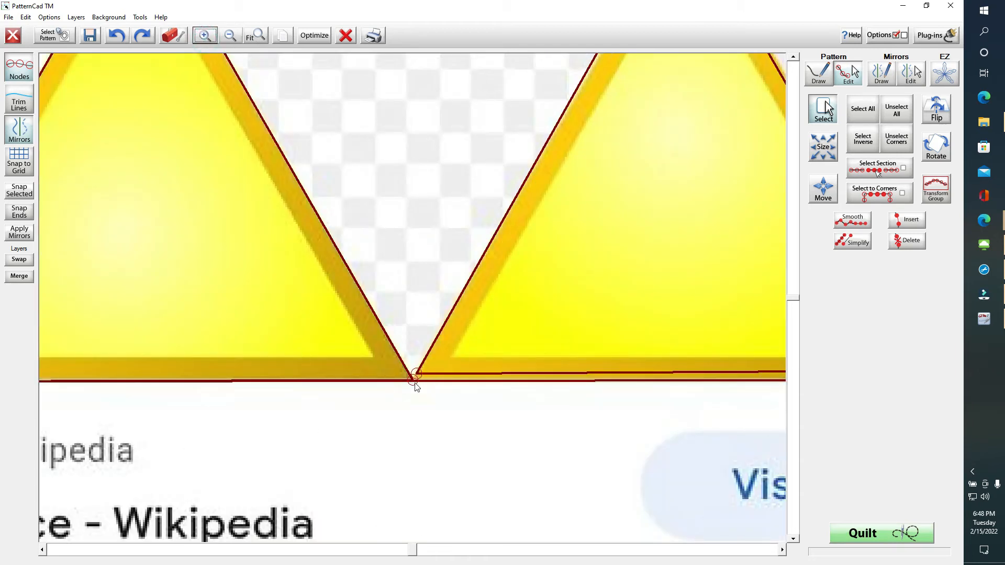
left_click(45, 549)
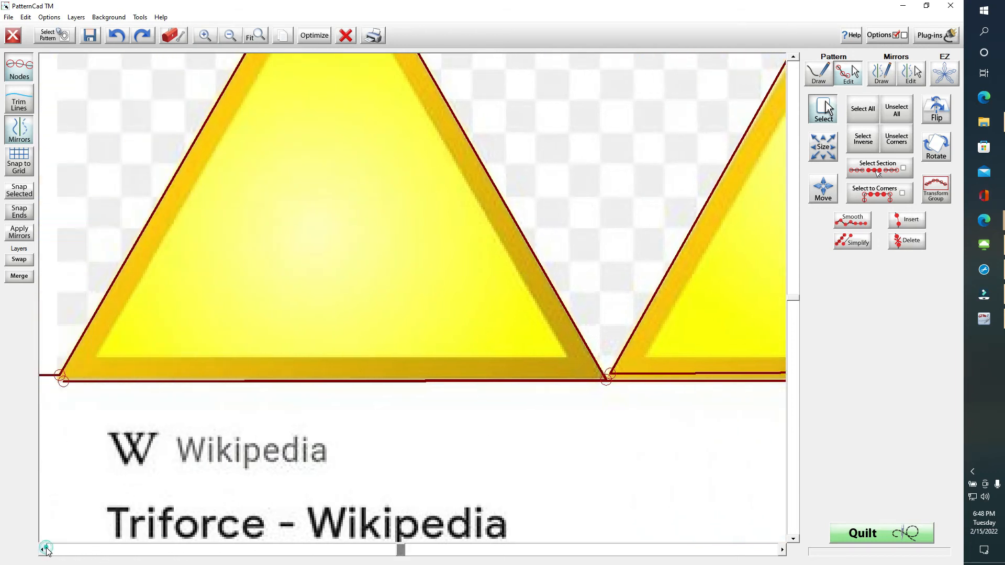
left_click(48, 548)
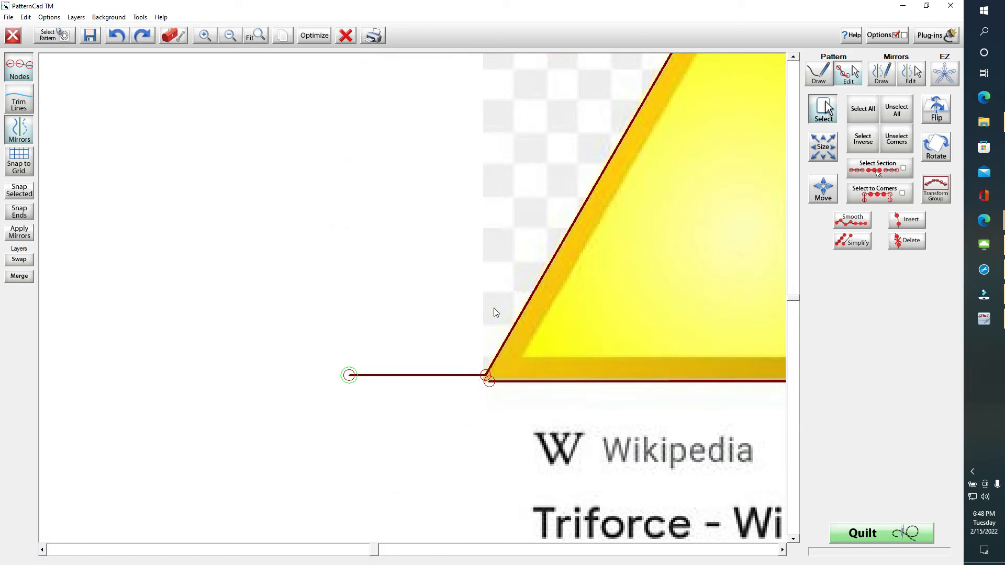
left_click_drag(448, 316, 521, 425)
left_click(19, 191)
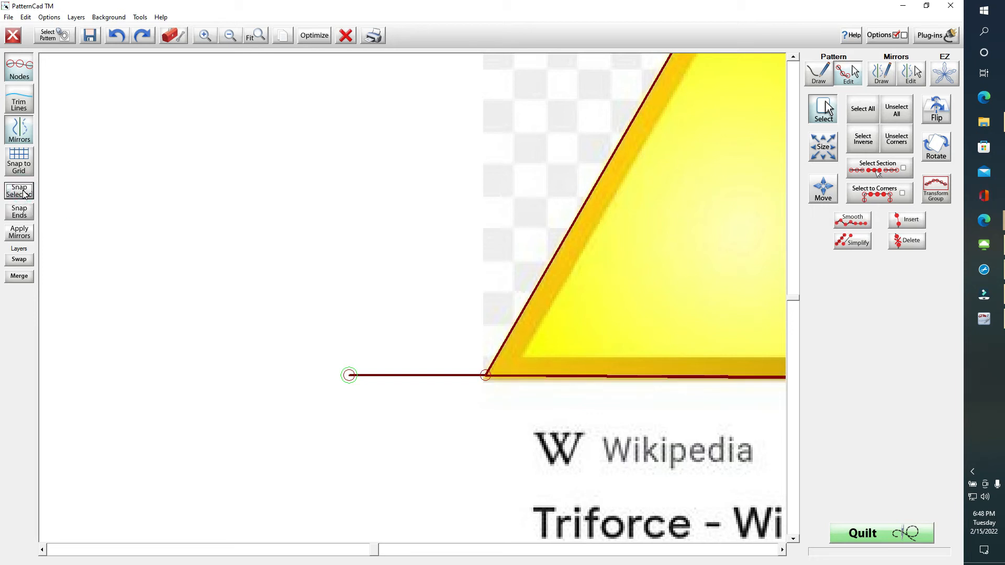
Snap together the overlapping nodes at the inner triangle's upper-left corner and those at its upper-right corner
left_click(230, 36)
left_click(229, 35)
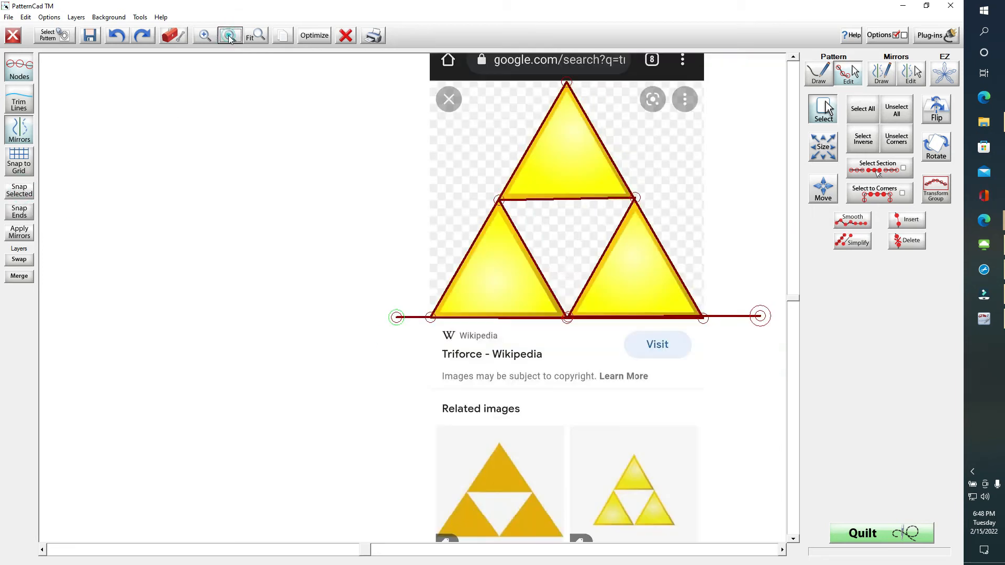
left_click_drag(475, 183, 512, 220)
left_click(19, 193)
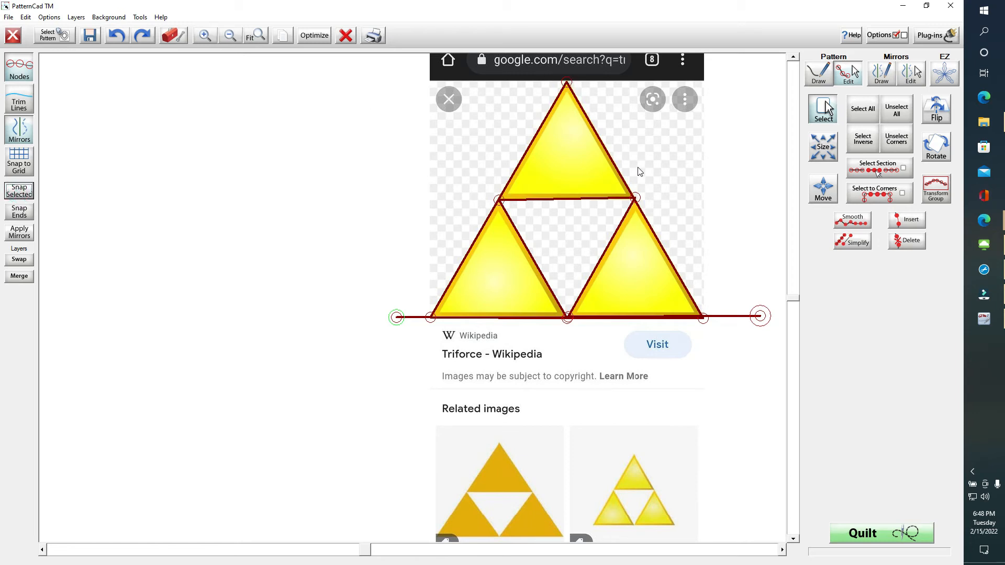
left_click_drag(645, 181, 610, 219)
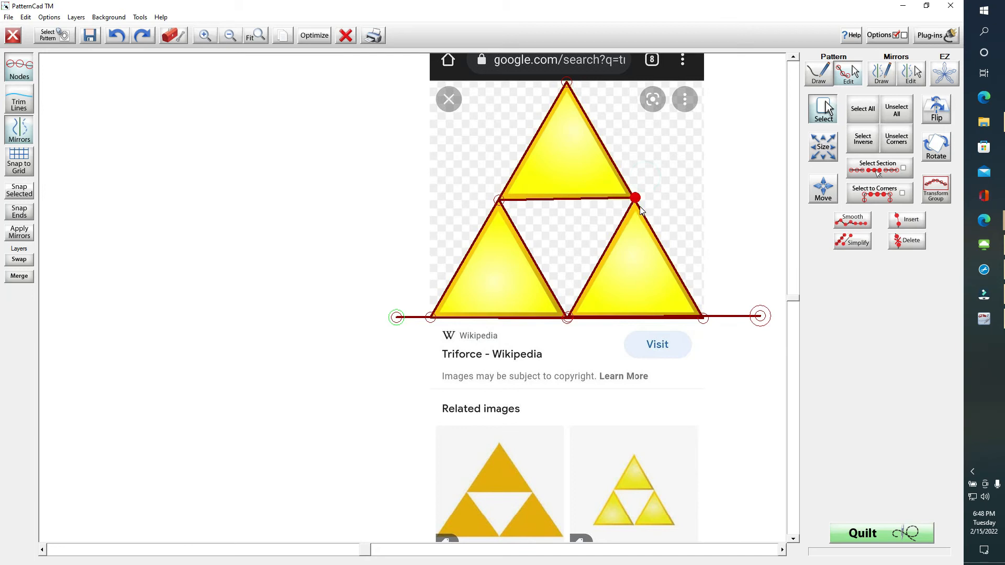
left_click(18, 193)
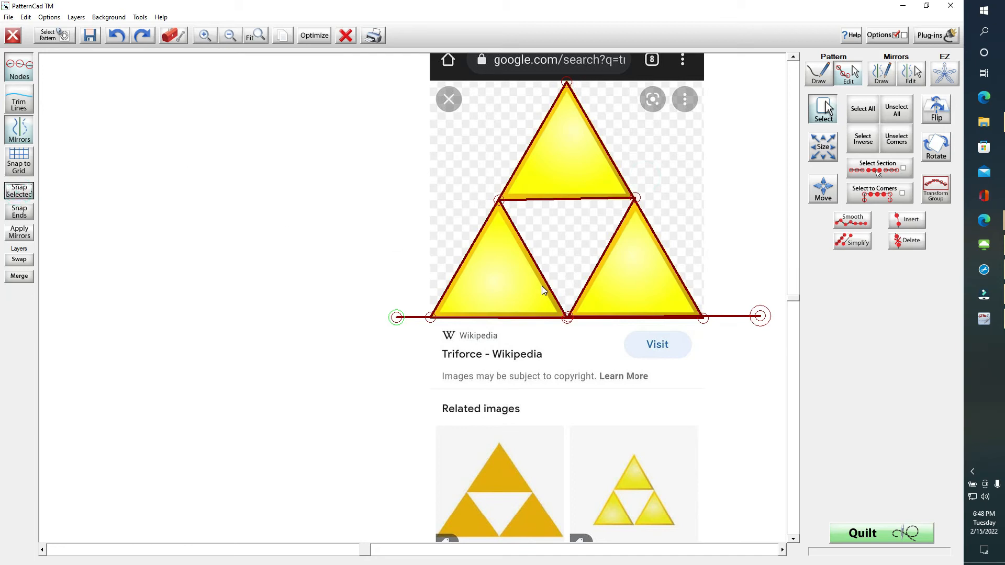
Snap together the overlapping nodes at the base's midpoint and those at the triforce's lower-right corner
left_click_drag(526, 287, 599, 347)
left_click(19, 191)
left_click_drag(673, 300, 724, 338)
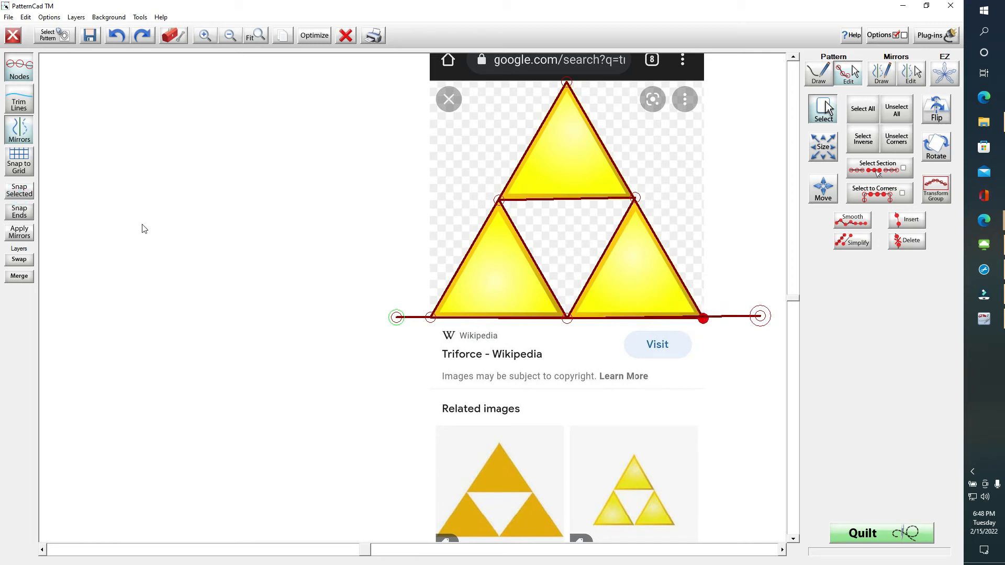
left_click(23, 197)
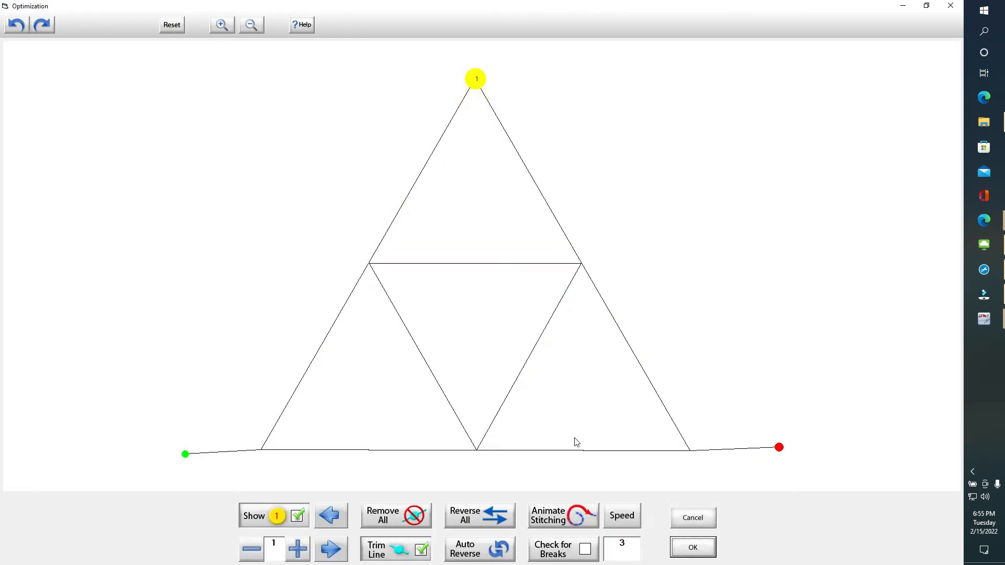
Play the stitching animation of the snapped triforce pattern at speed 1 and accept the optimization
left_click(625, 520)
left_click(625, 518)
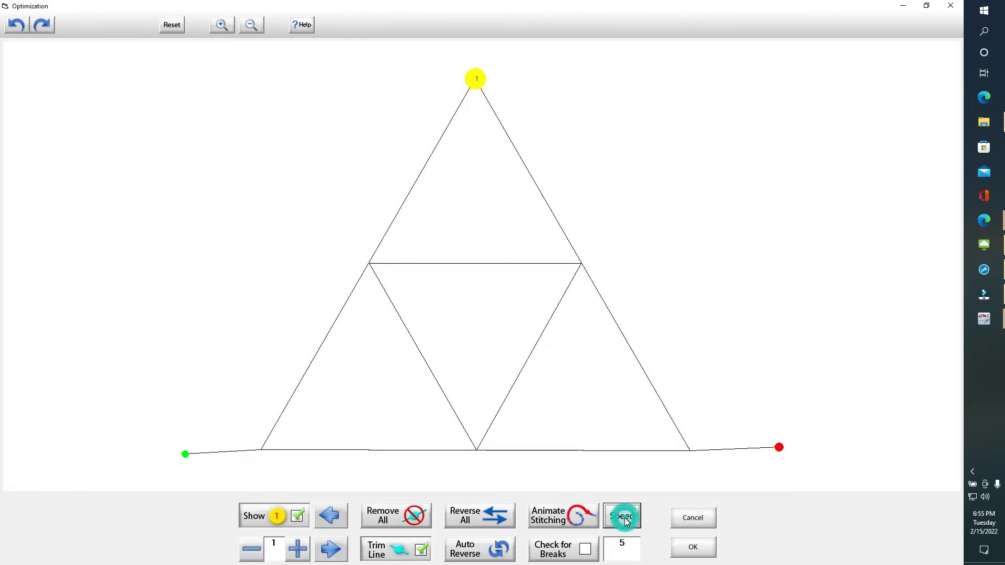
left_click(571, 517)
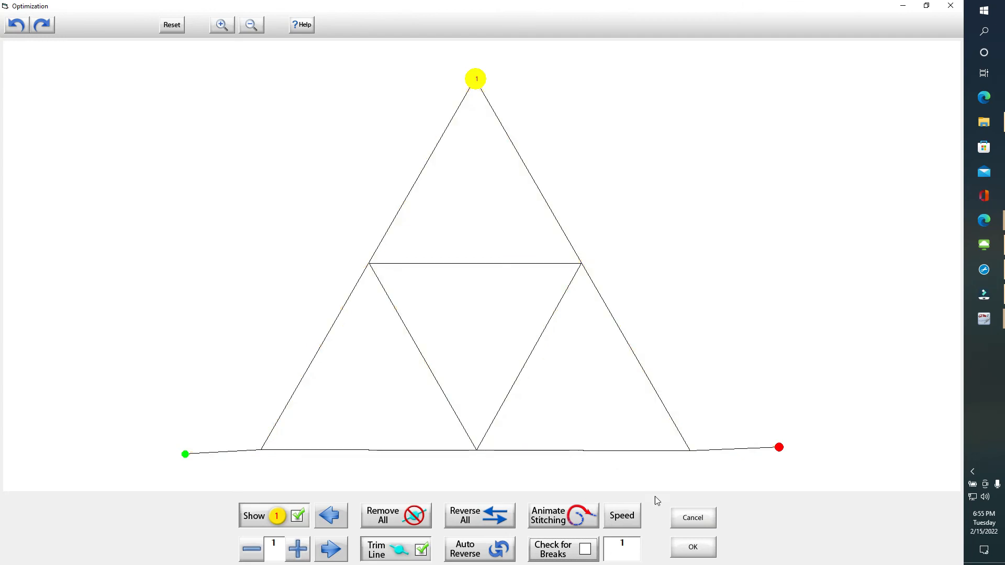
left_click(702, 550)
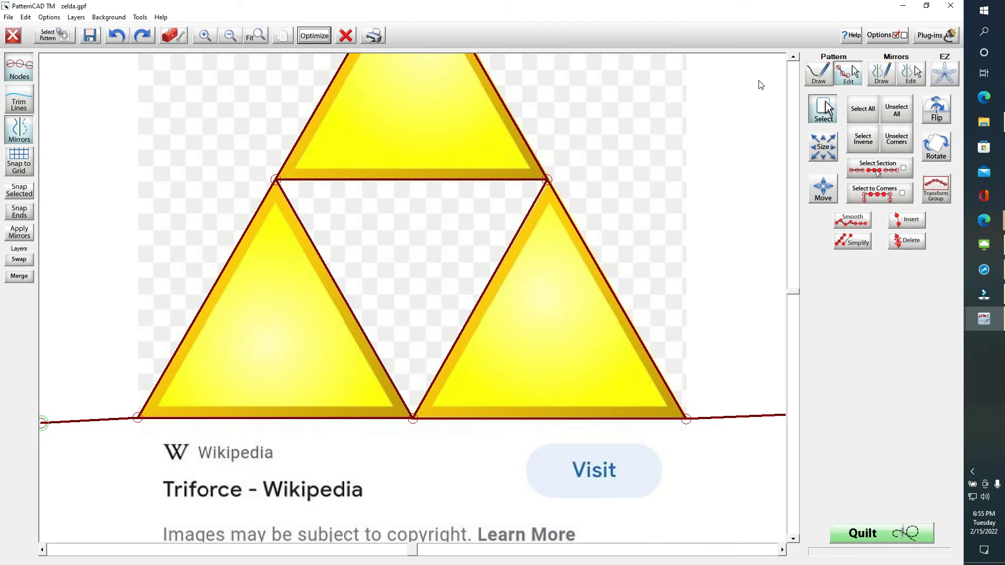
Switch to the Edge window with Facebook, go back from the triforce photo and open the Messenger chat with the post's author
left_click(904, 6)
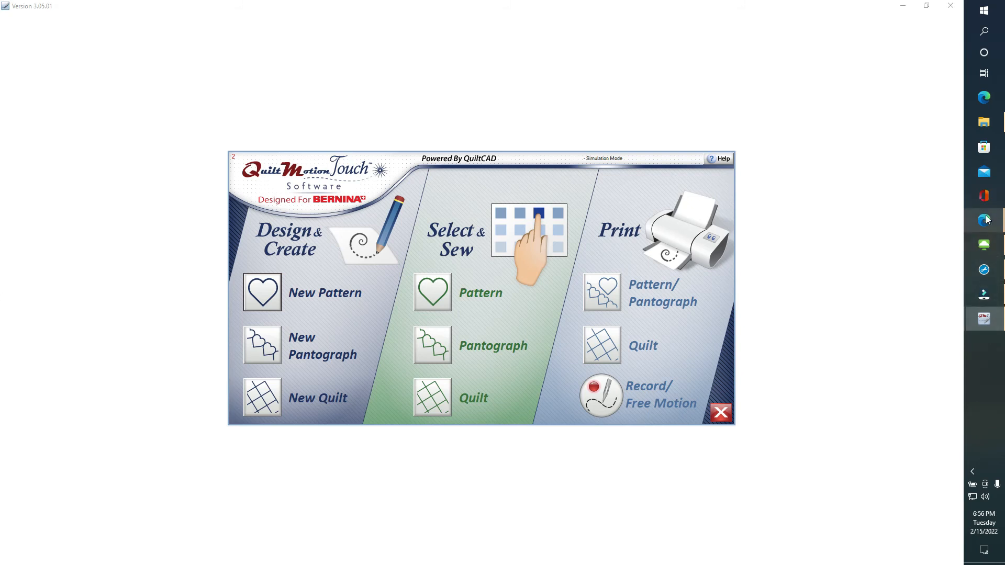
mouse_move(985, 224)
mouse_move(934, 247)
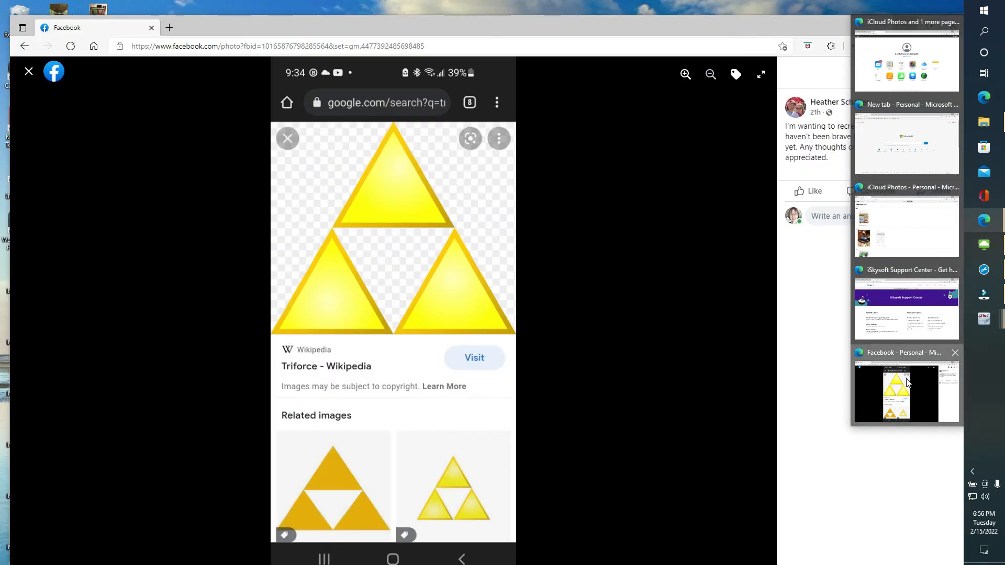
left_click(907, 390)
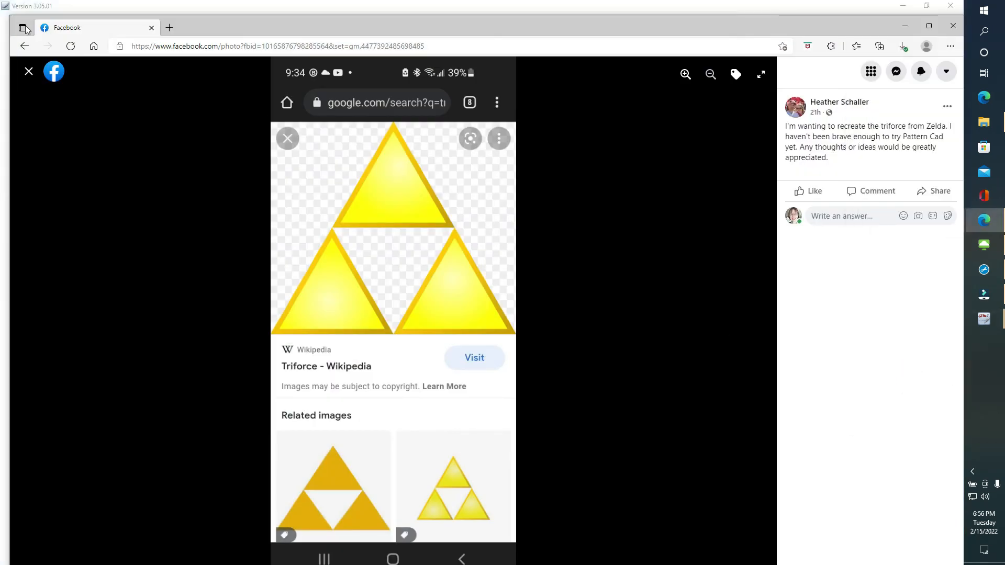
left_click(24, 46)
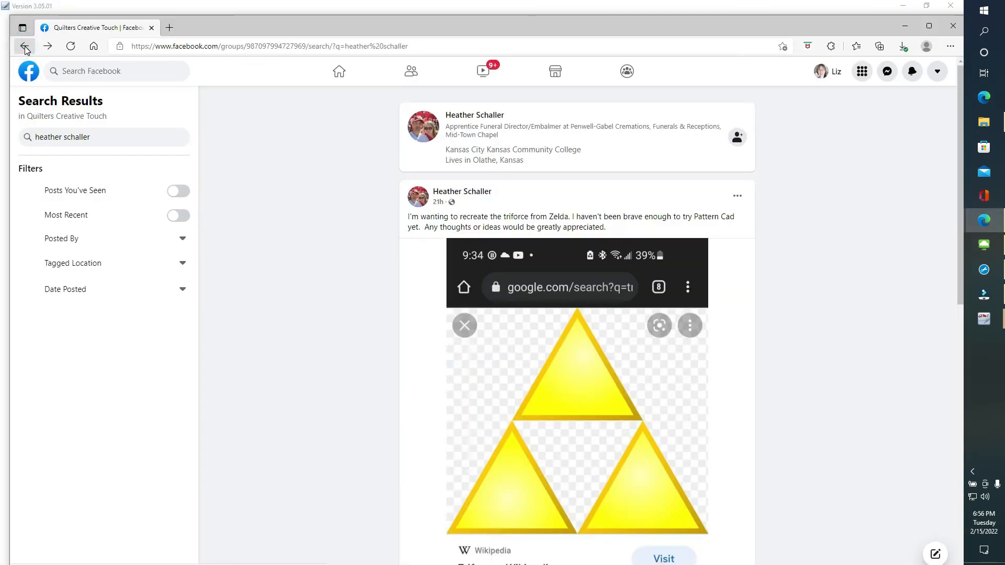
left_click_drag(960, 202, 951, 303)
left_click(887, 71)
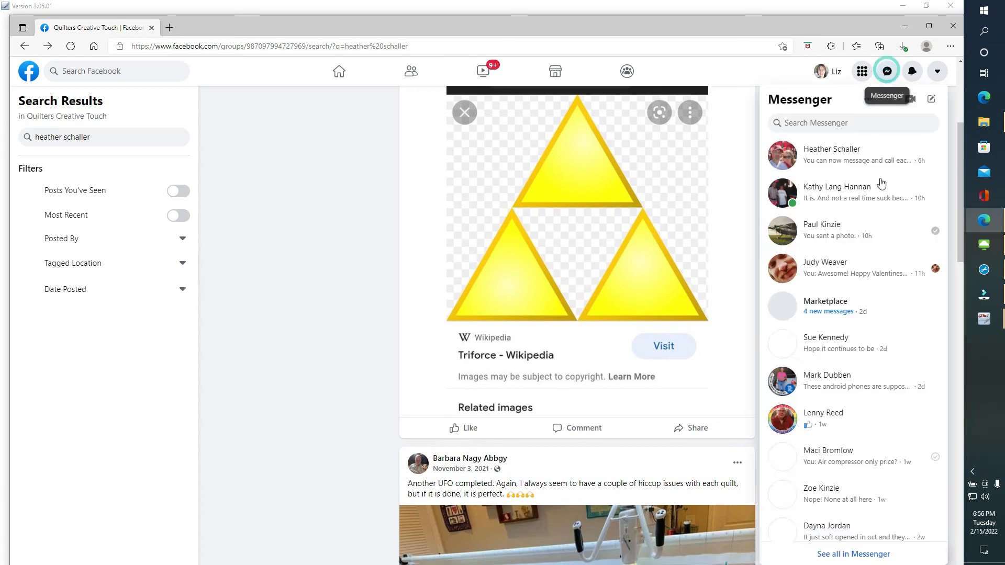
left_click(852, 159)
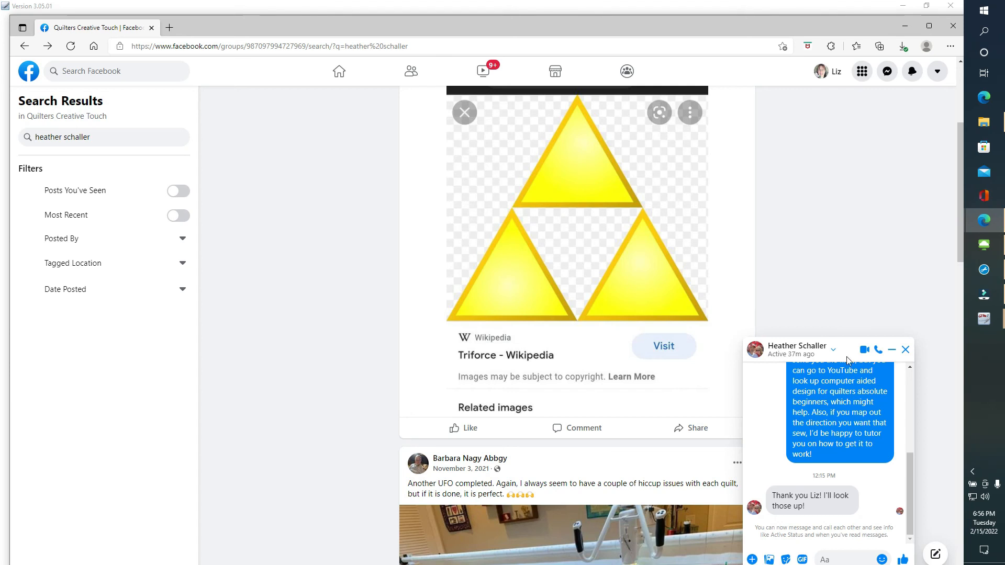
Attach the zelda pattern file, not its thumbnail image, from the Continous Line patterns folder and send it in the chat
left_click(771, 561)
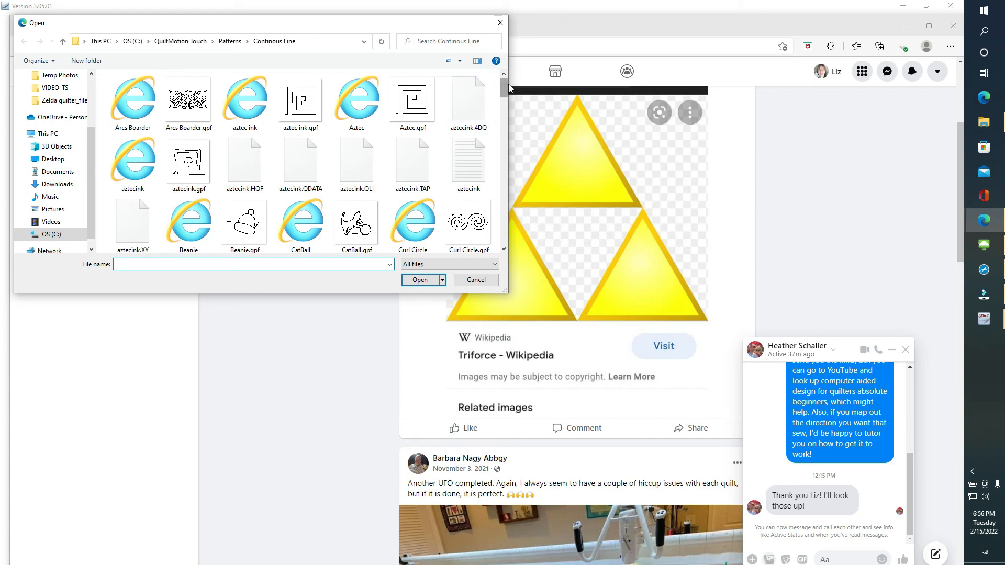
left_click_drag(505, 80, 505, 82)
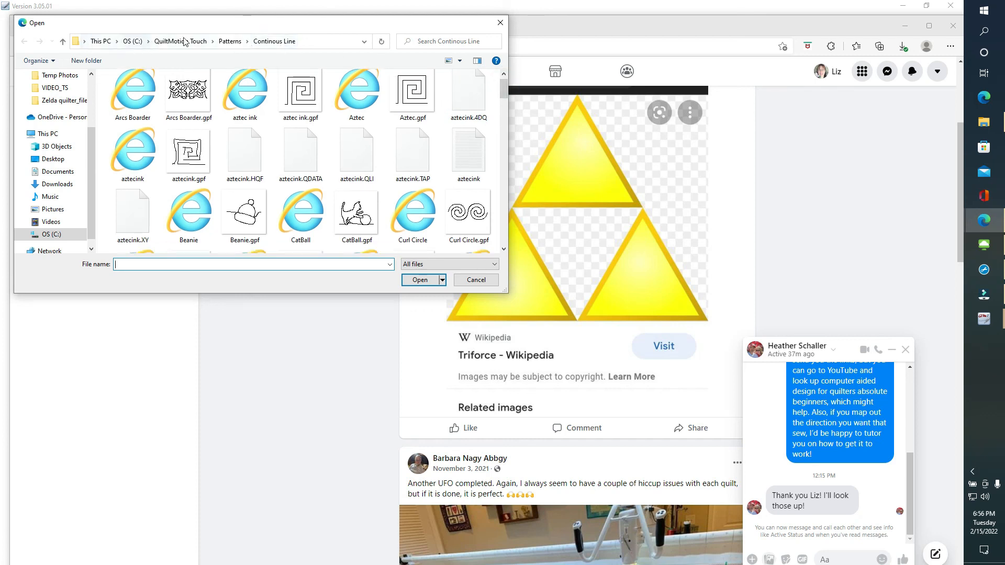
left_click_drag(503, 93, 501, 262)
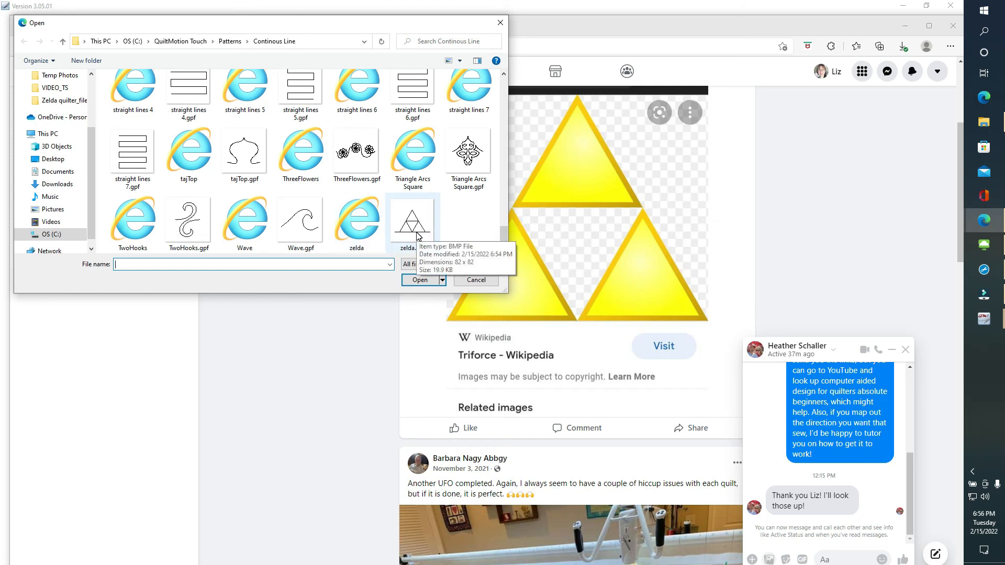
left_click(368, 229)
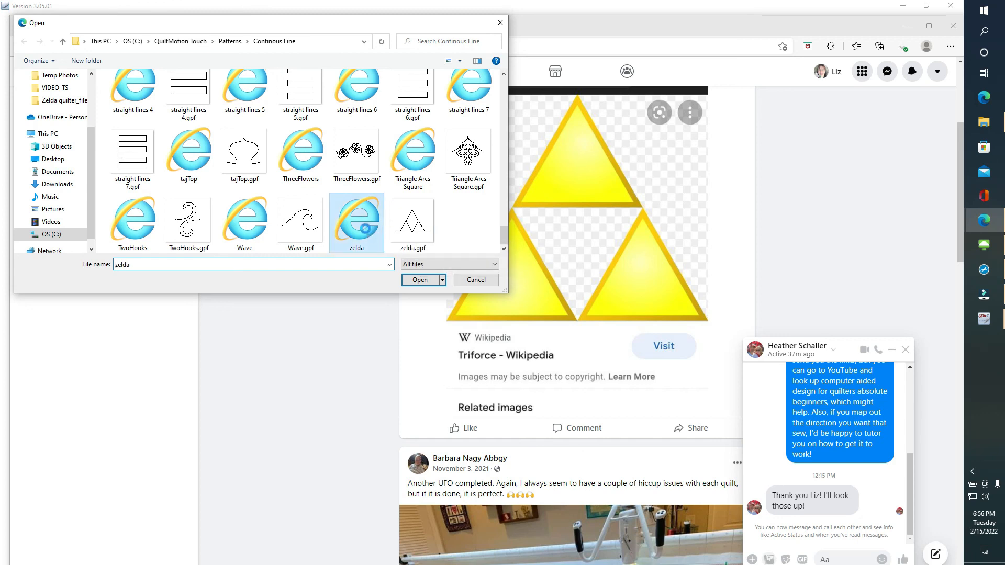
right_click(365, 228)
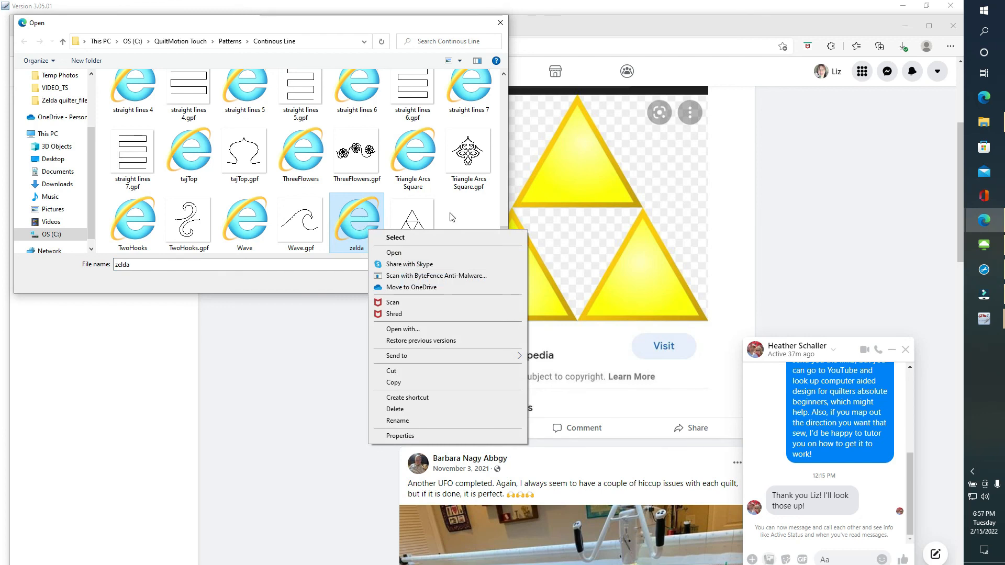
left_click(410, 218)
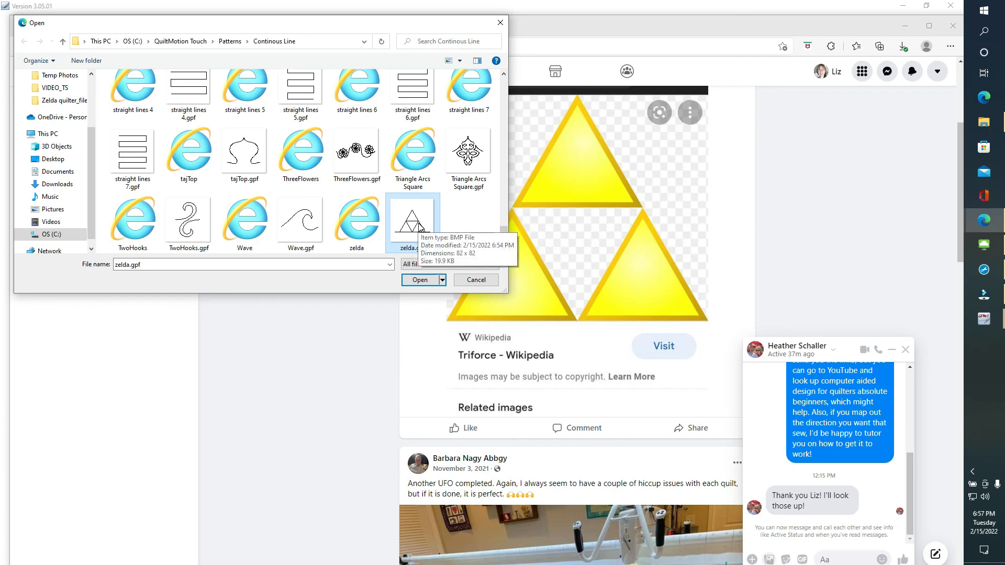
double_click(359, 214)
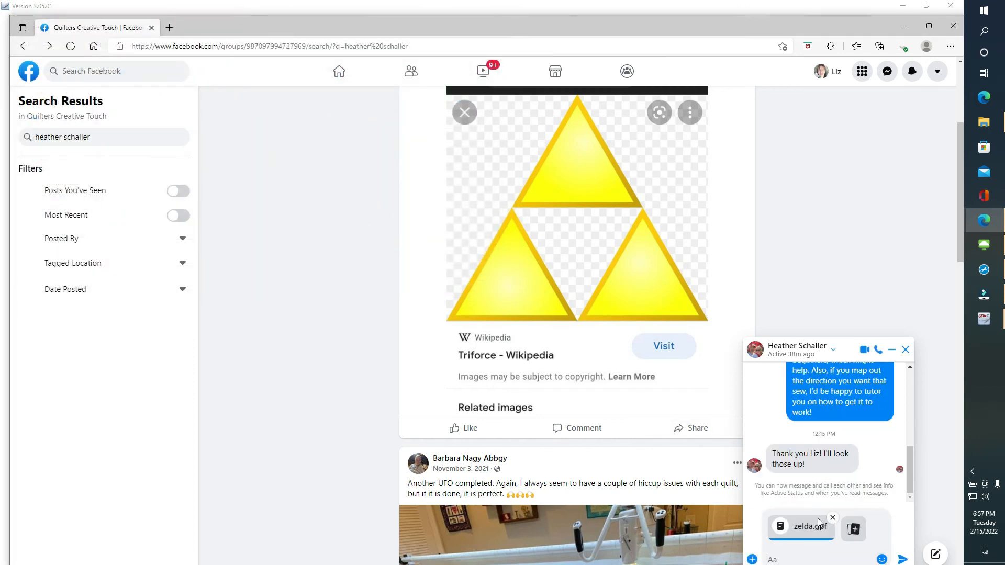
left_click(903, 559)
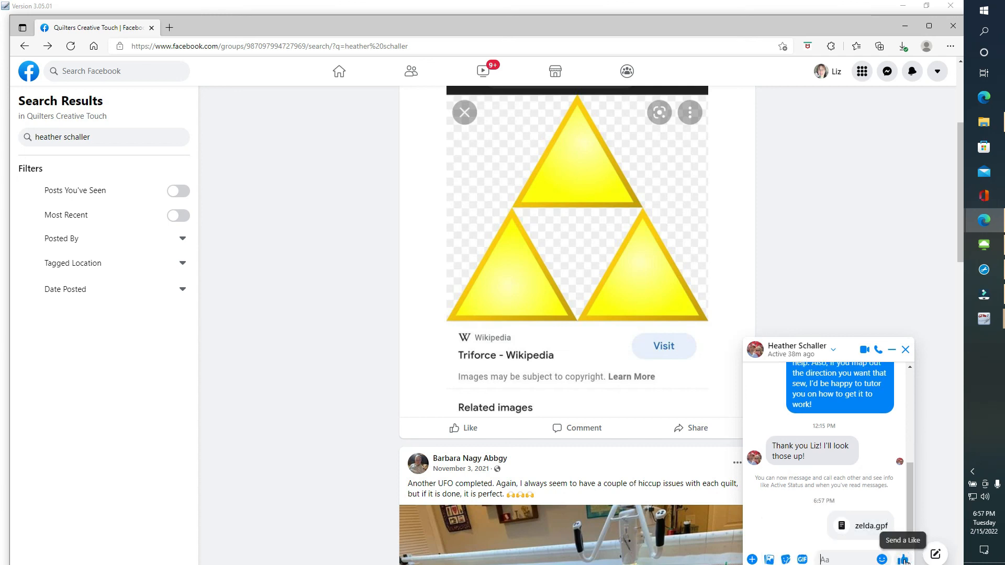
mouse_move(810, 538)
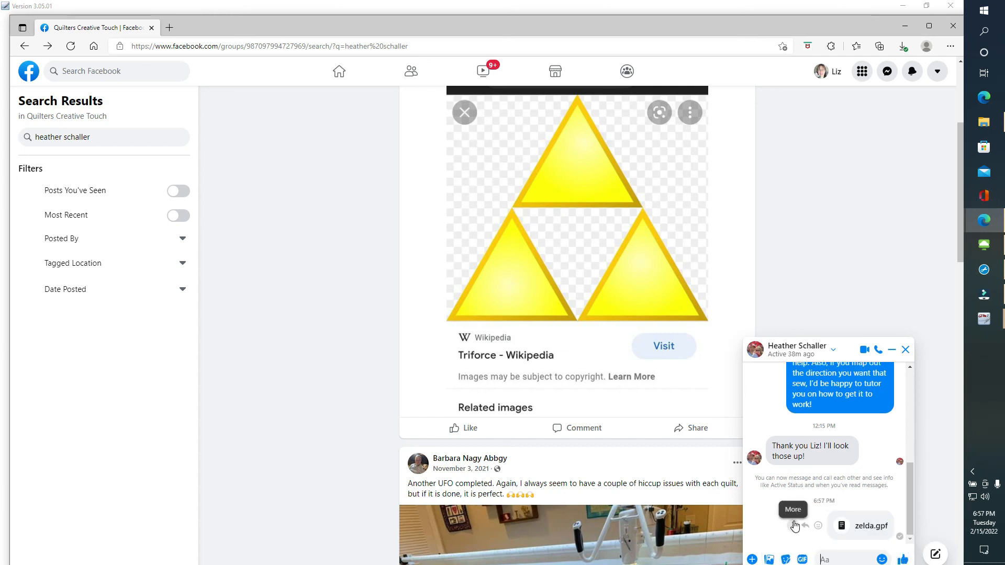